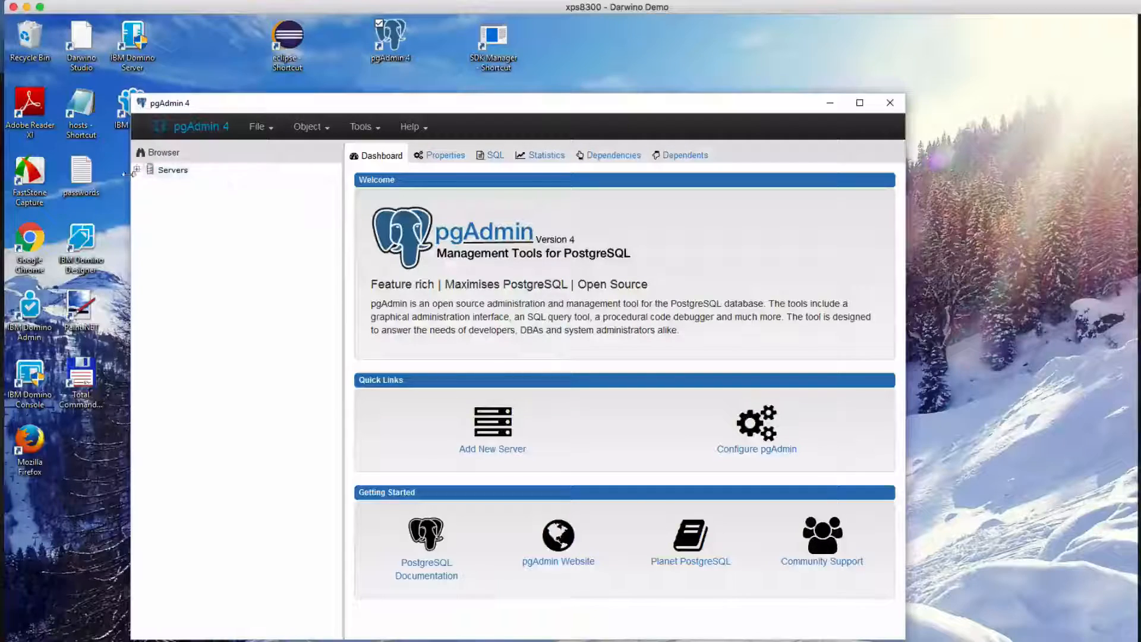
# Create a database named dwodemo on the PostgreSQL 9.6 server, owned by postgres
pyautogui.click(137, 170)
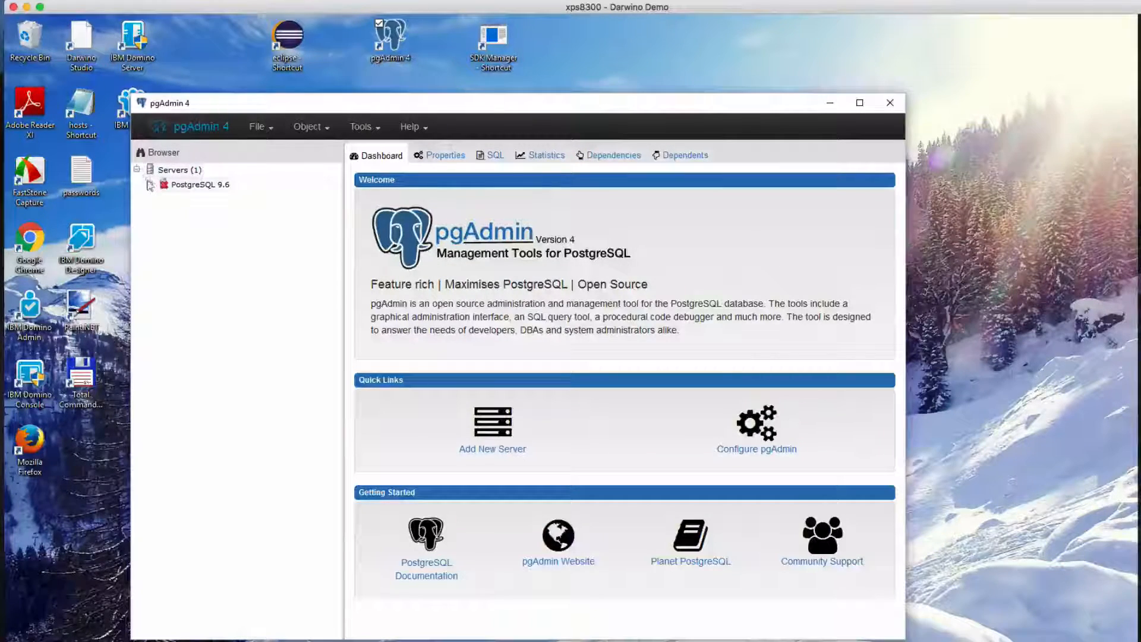
pyautogui.click(151, 185)
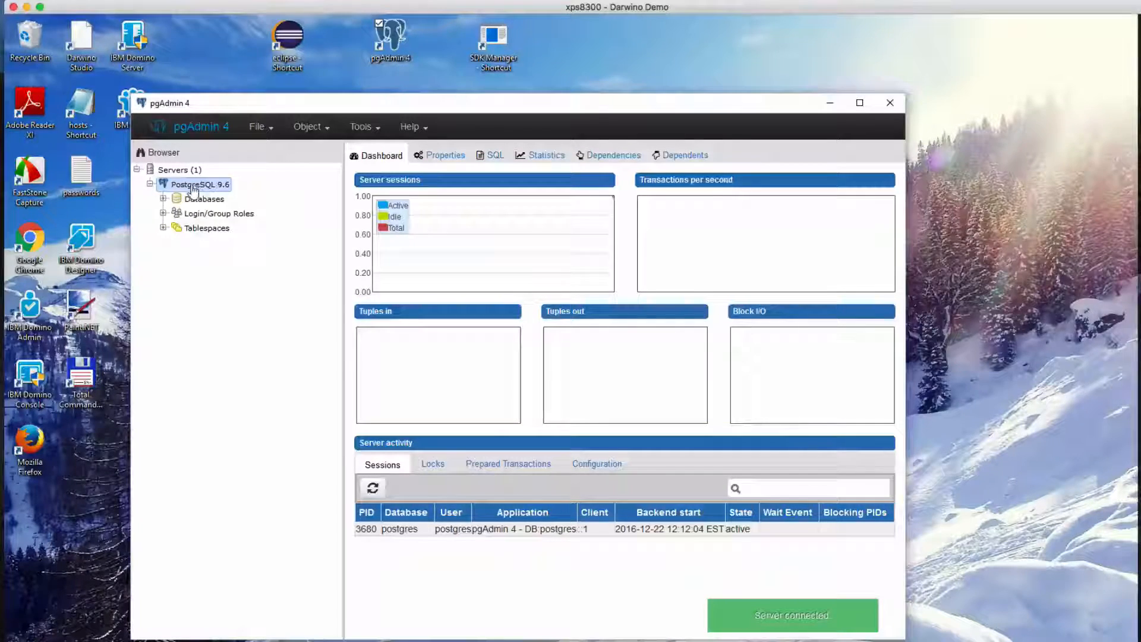
pyautogui.click(163, 198)
pyautogui.rightClick(230, 204)
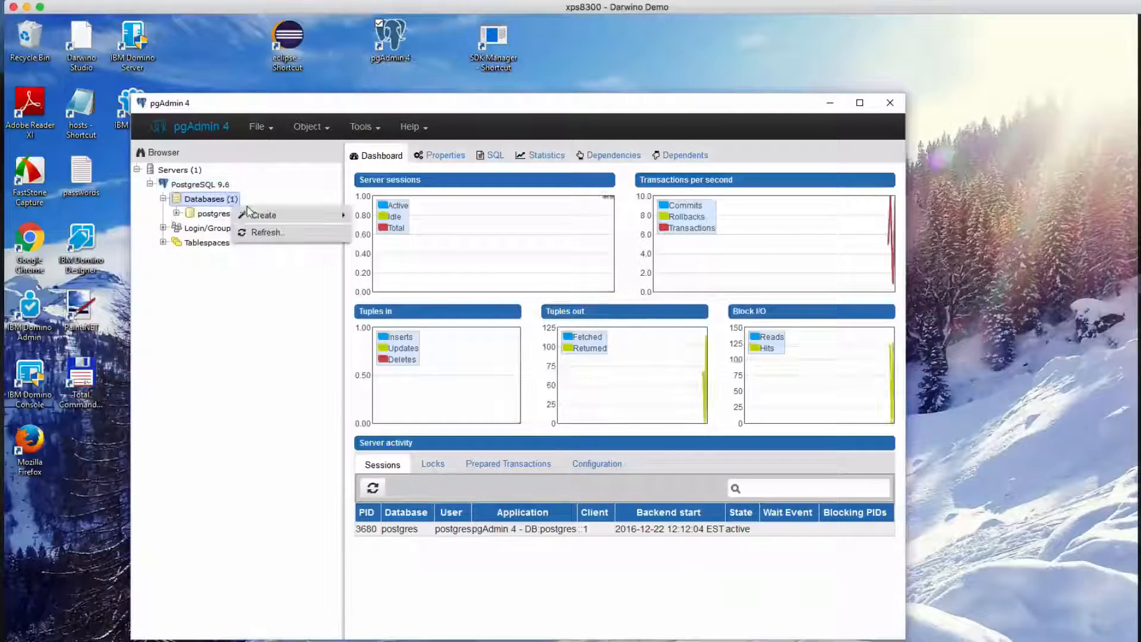
pyautogui.moveTo(251, 215)
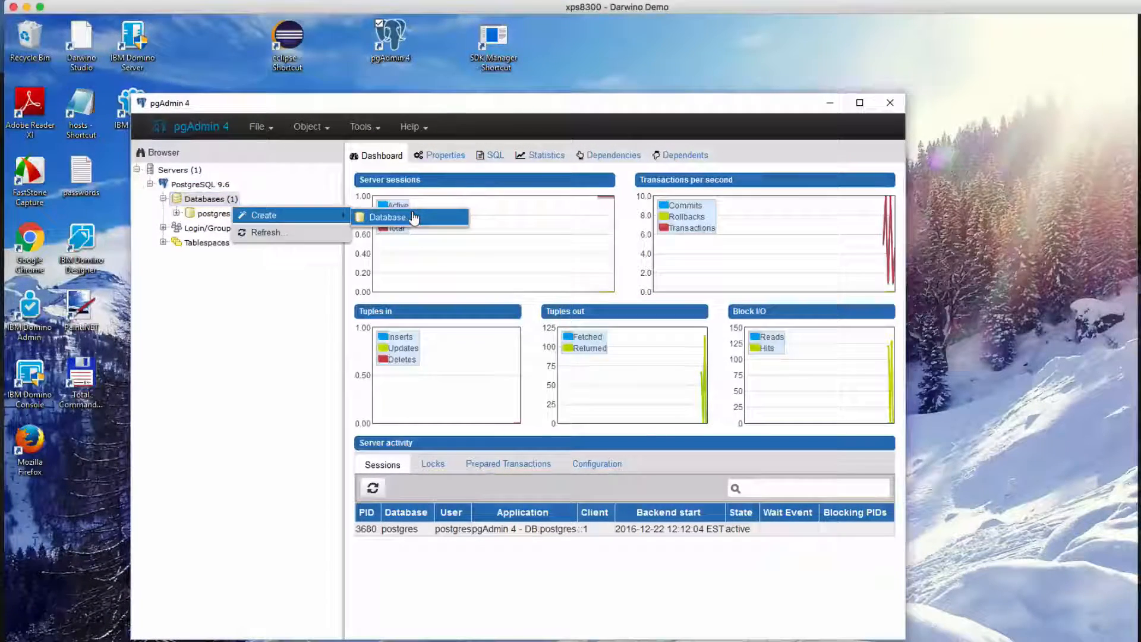
pyautogui.click(414, 218)
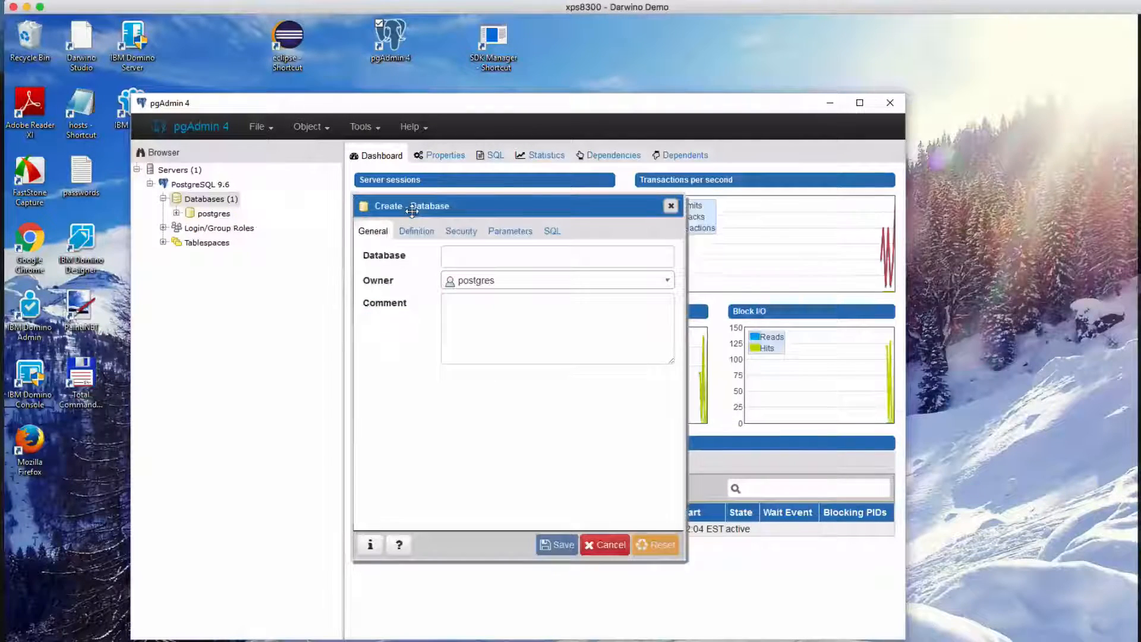
pyautogui.click(465, 252)
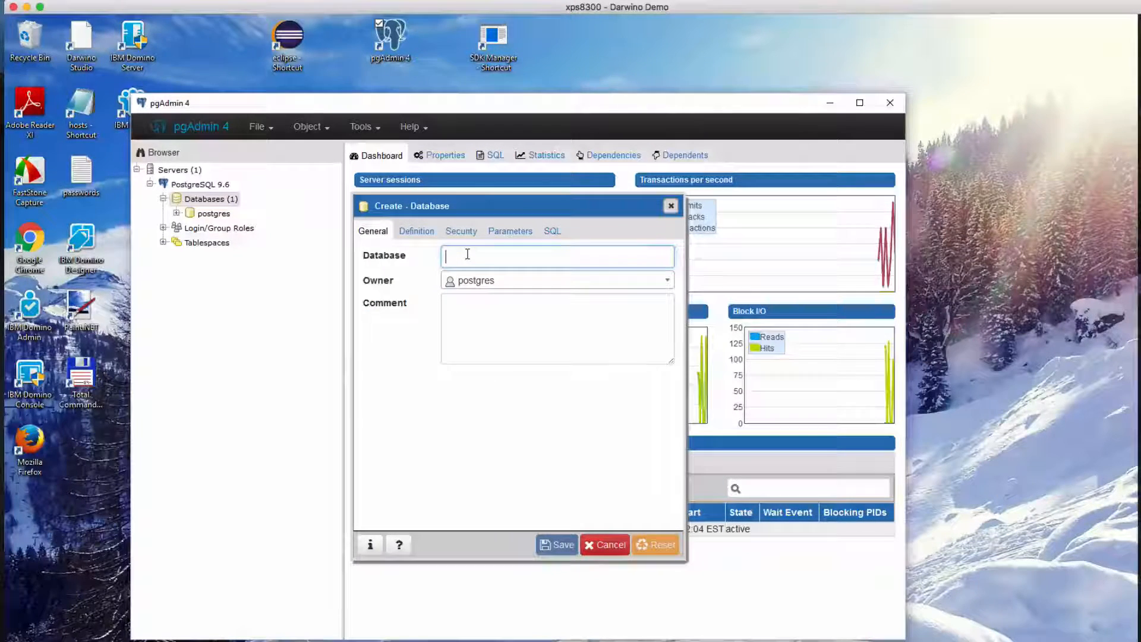
pyautogui.write('dwodemo')
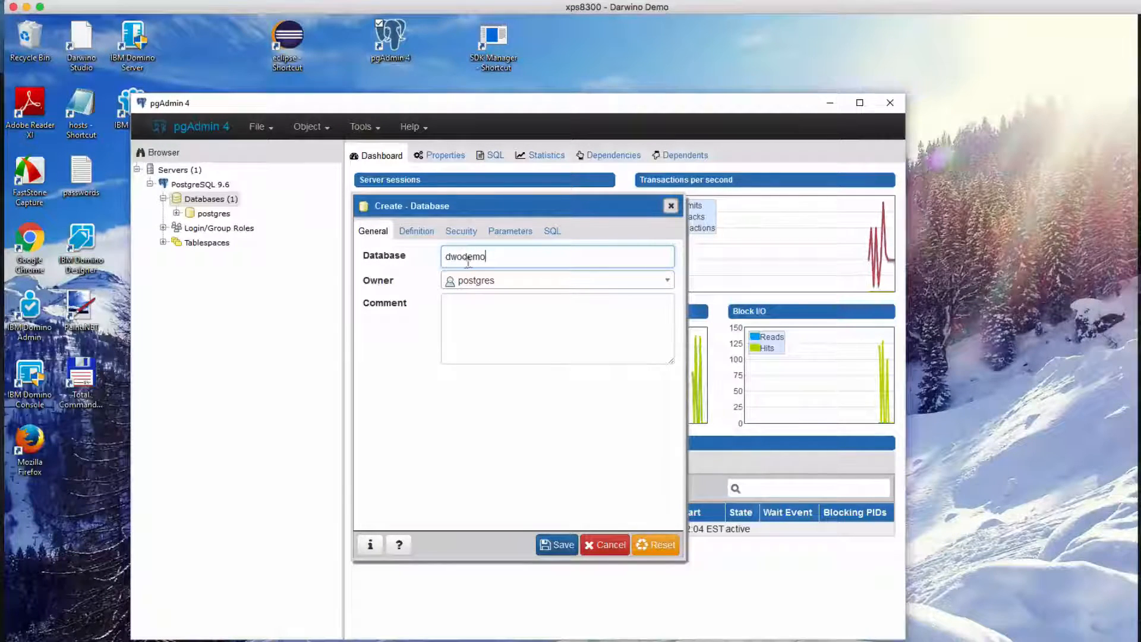
pyautogui.click(562, 544)
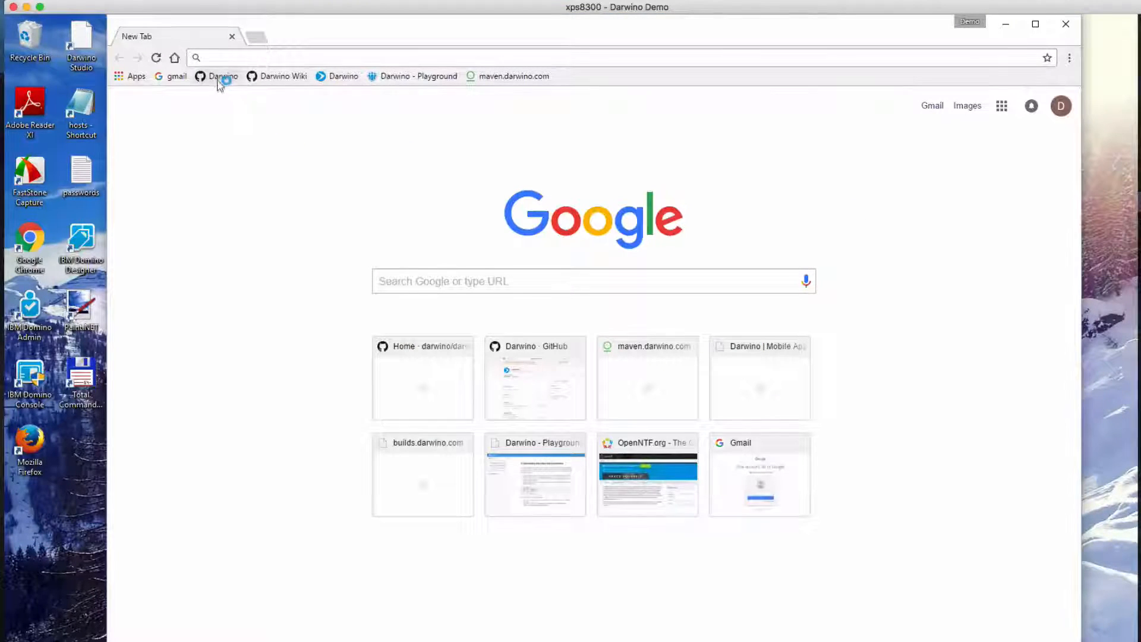
# In Chrome, open the darwino-demo repository from Darwino's GitHub page and copy its HTTPS clone URL
pyautogui.click(220, 78)
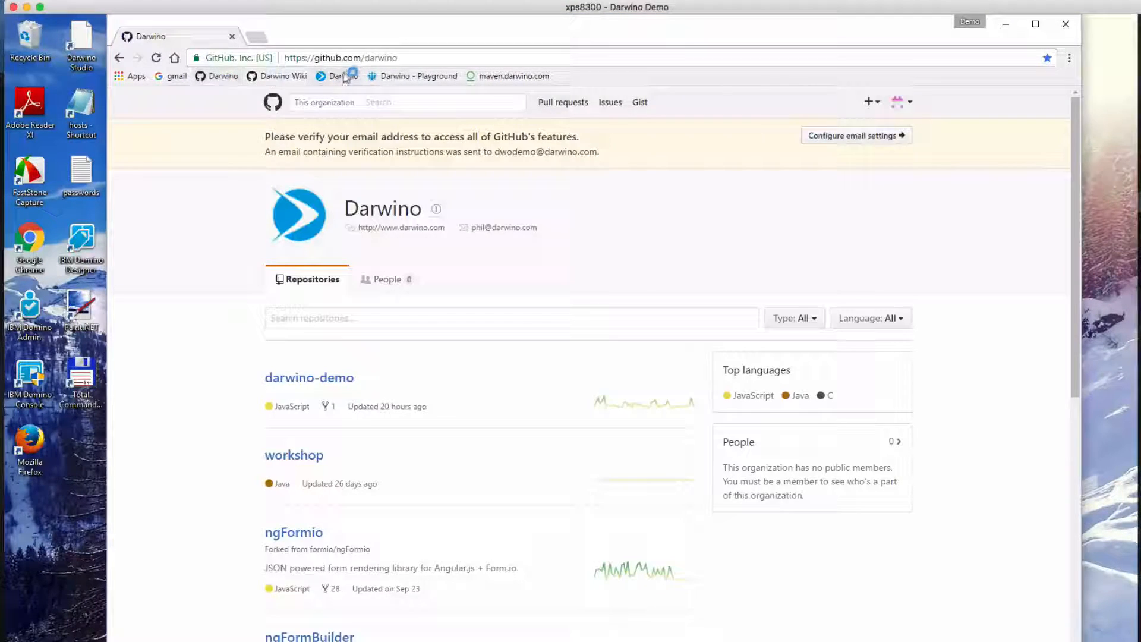
pyautogui.click(306, 380)
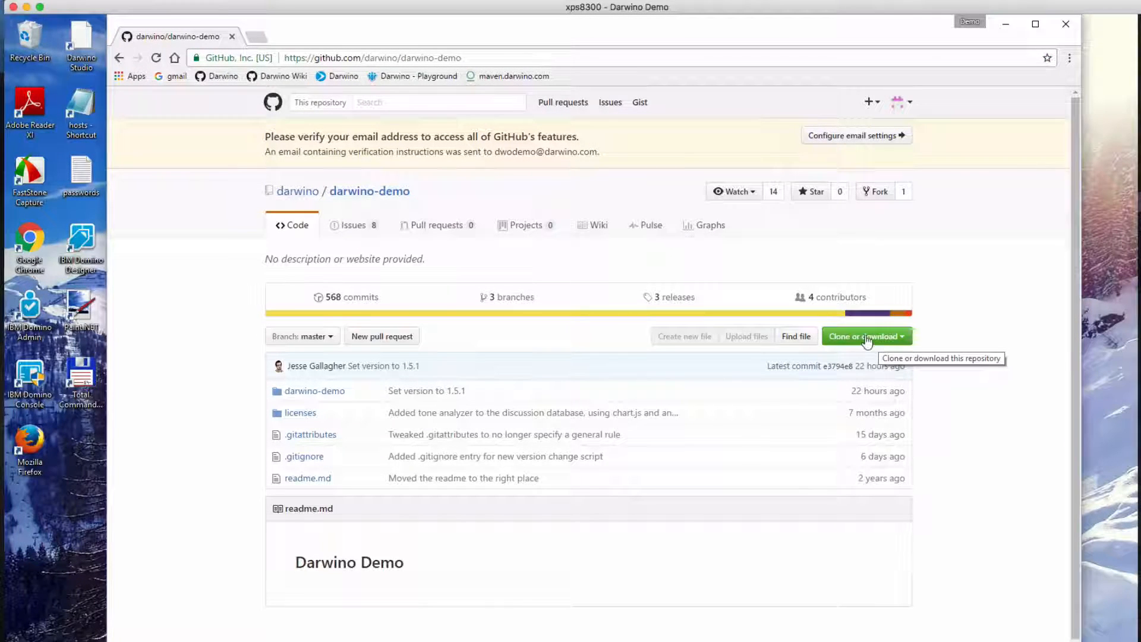
pyautogui.click(890, 339)
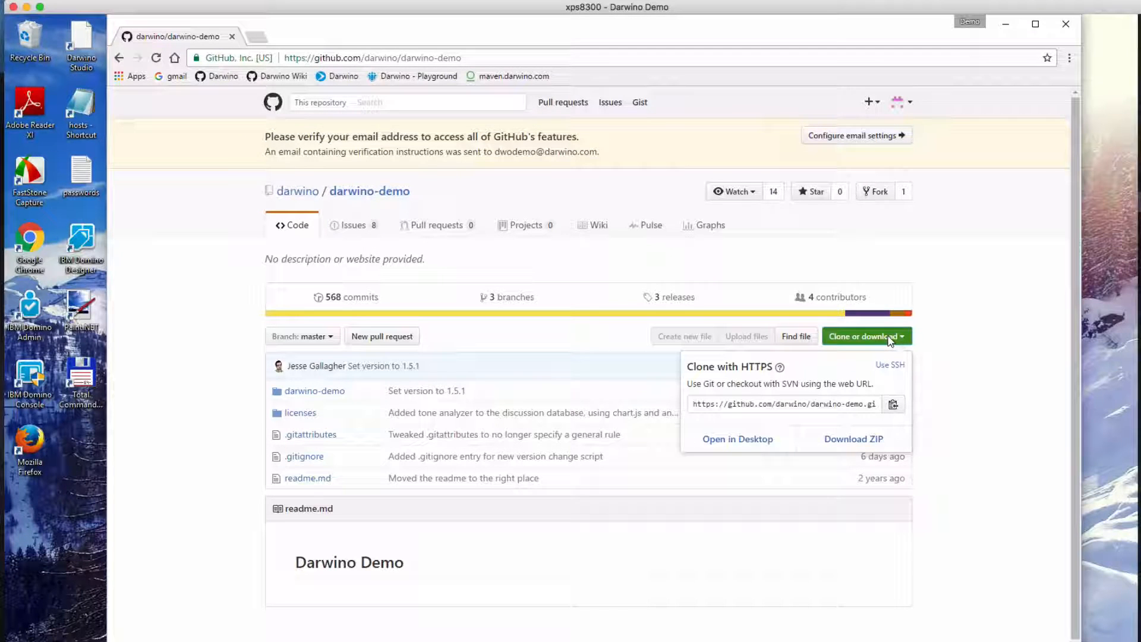
pyautogui.click(892, 405)
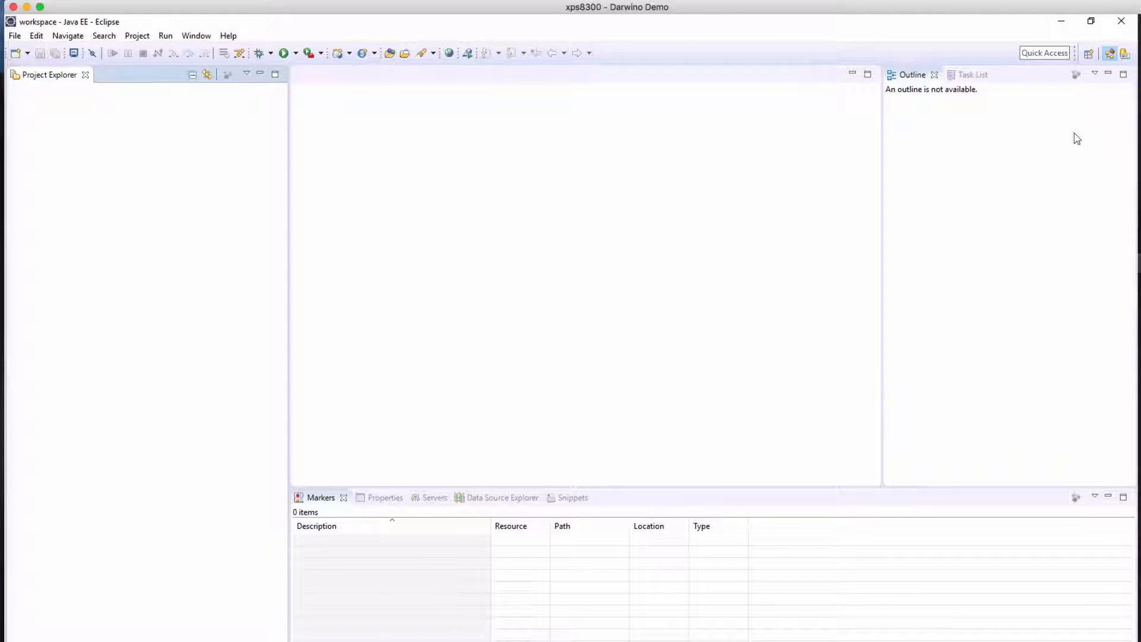
# In Eclipse, open the Git perspective
pyautogui.click(1088, 54)
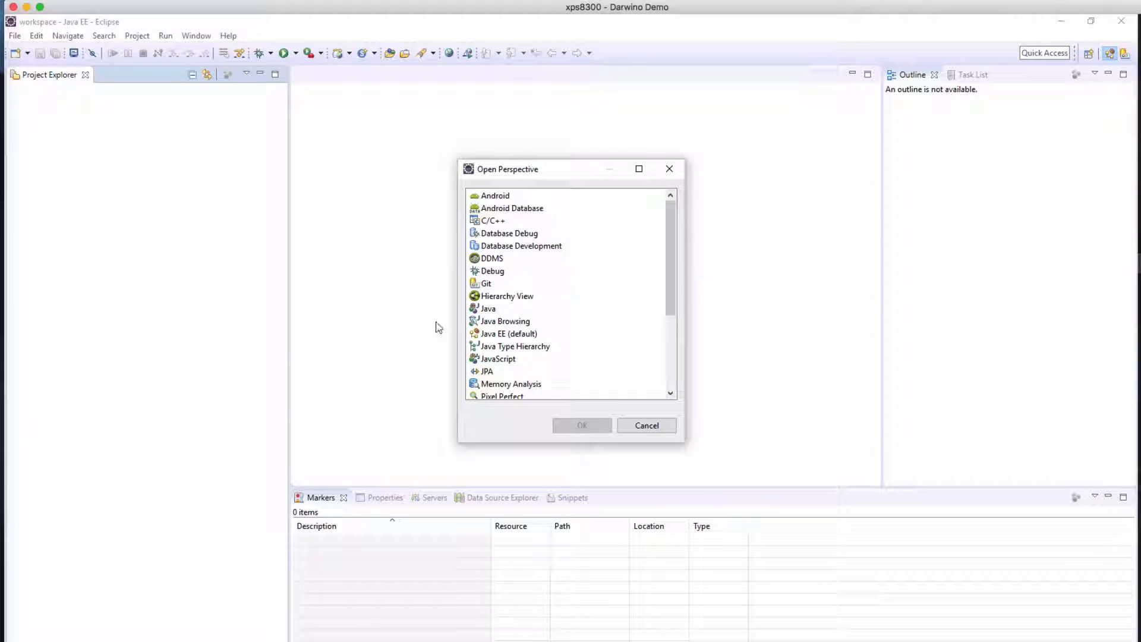
pyautogui.click(517, 284)
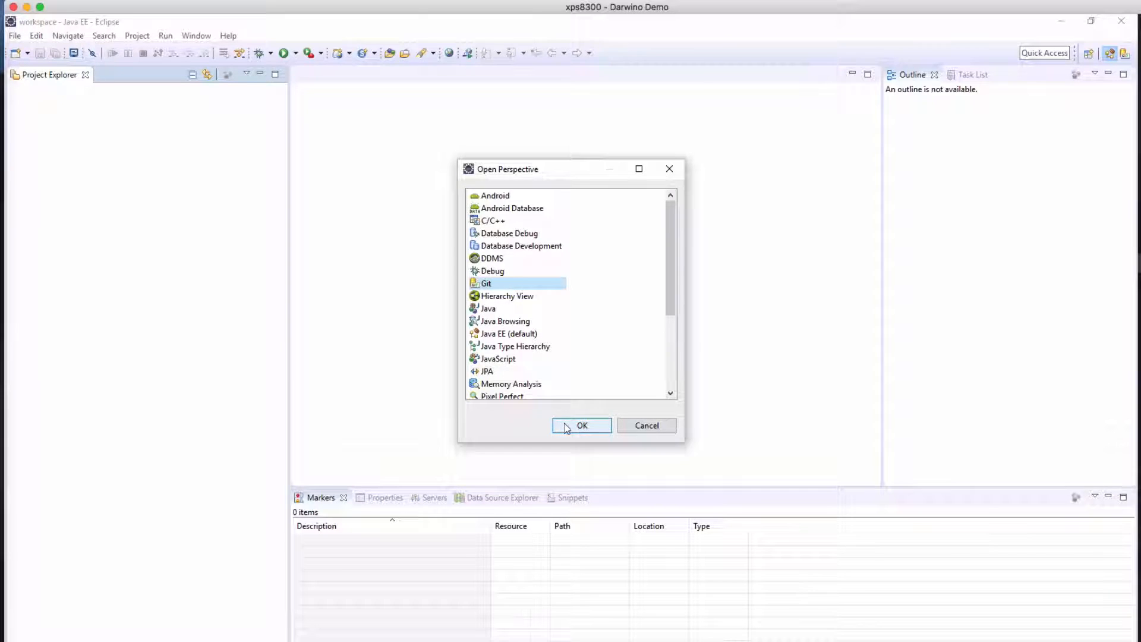
pyautogui.click(566, 427)
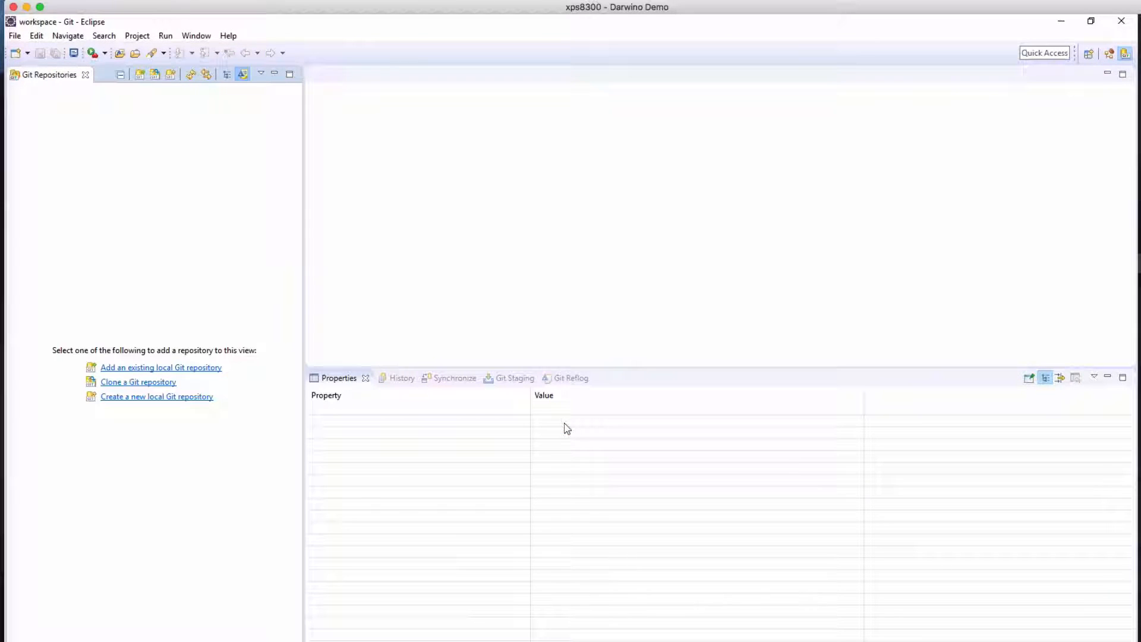
pyautogui.click(161, 385)
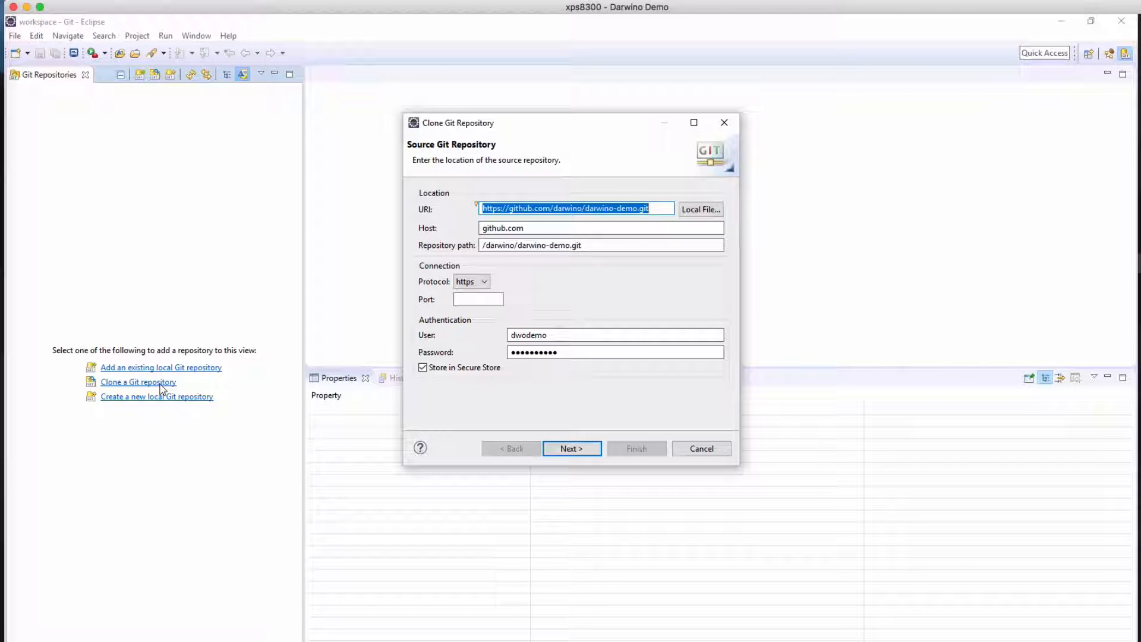
pyautogui.click(572, 448)
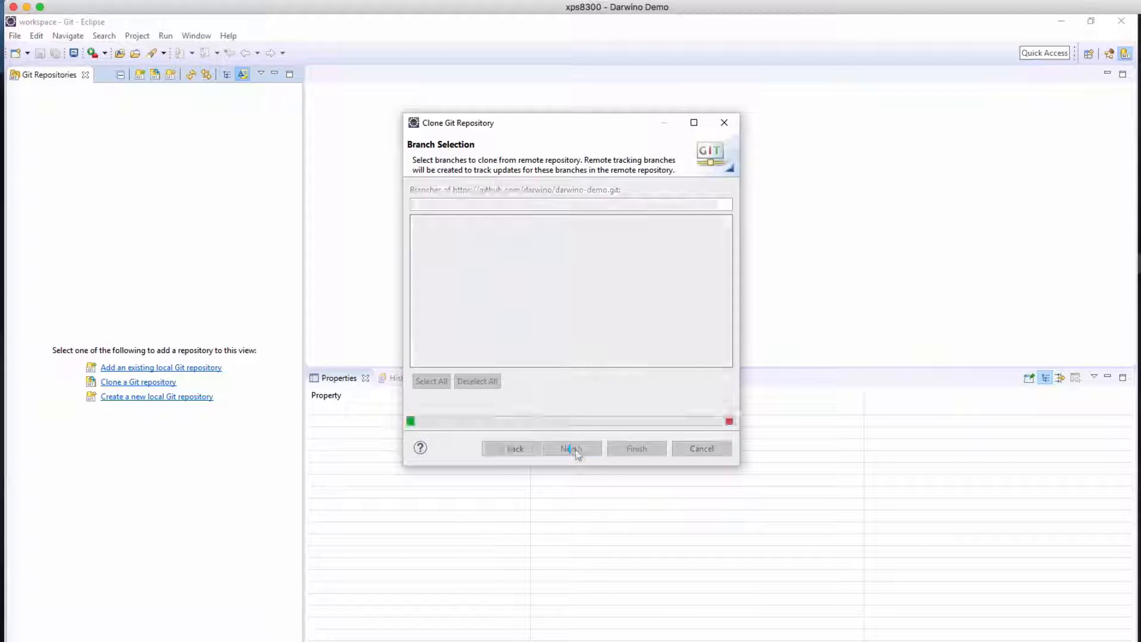
pyautogui.click(572, 449)
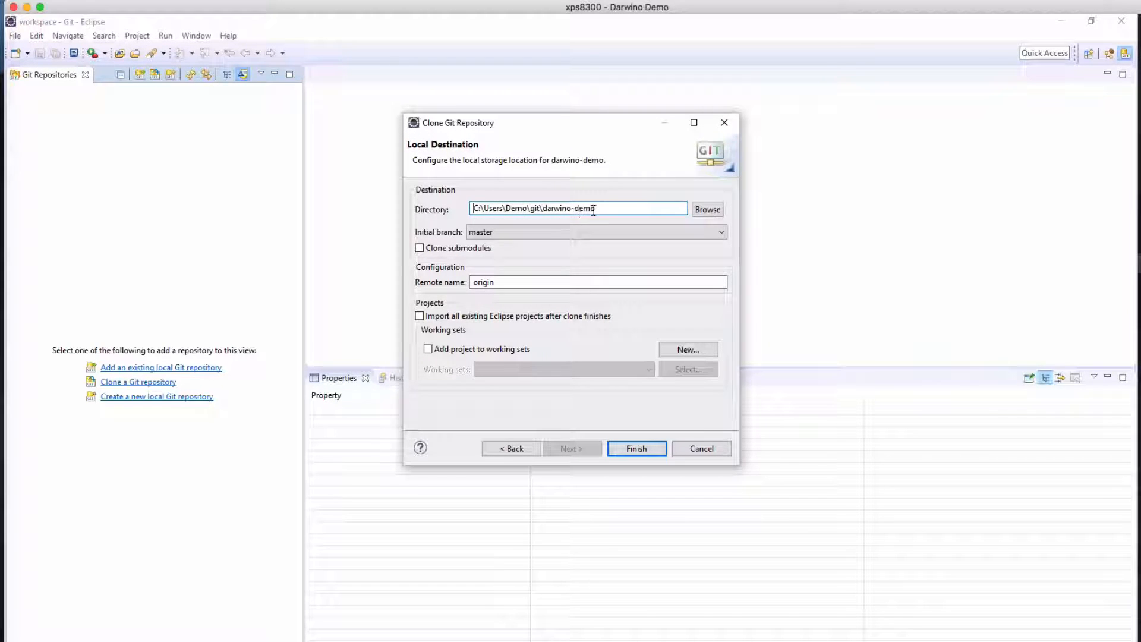
pyautogui.click(637, 448)
# Switch back to the Java EE perspective and start an import with the Existing Maven Projects wizard
pyautogui.click(1089, 53)
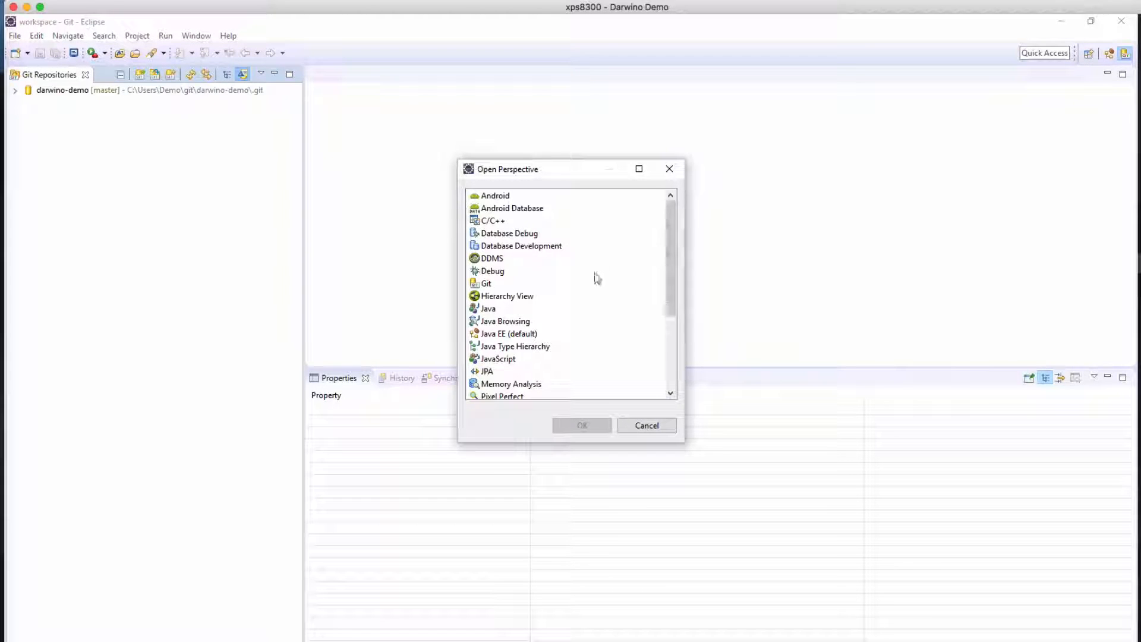
pyautogui.doubleClick(514, 334)
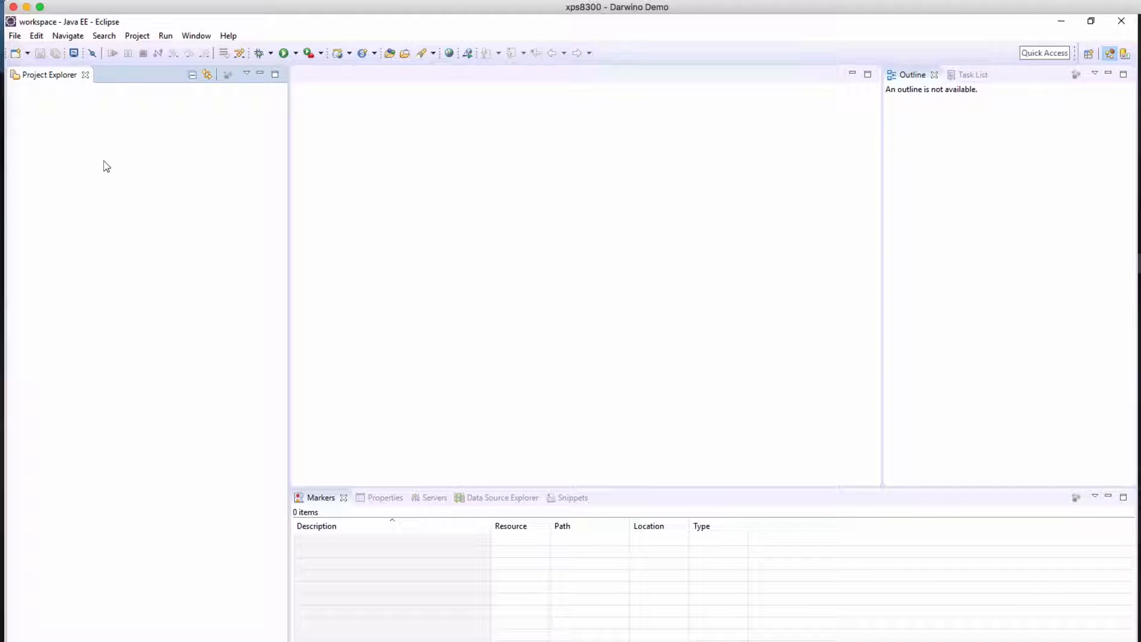
pyautogui.rightClick(89, 150)
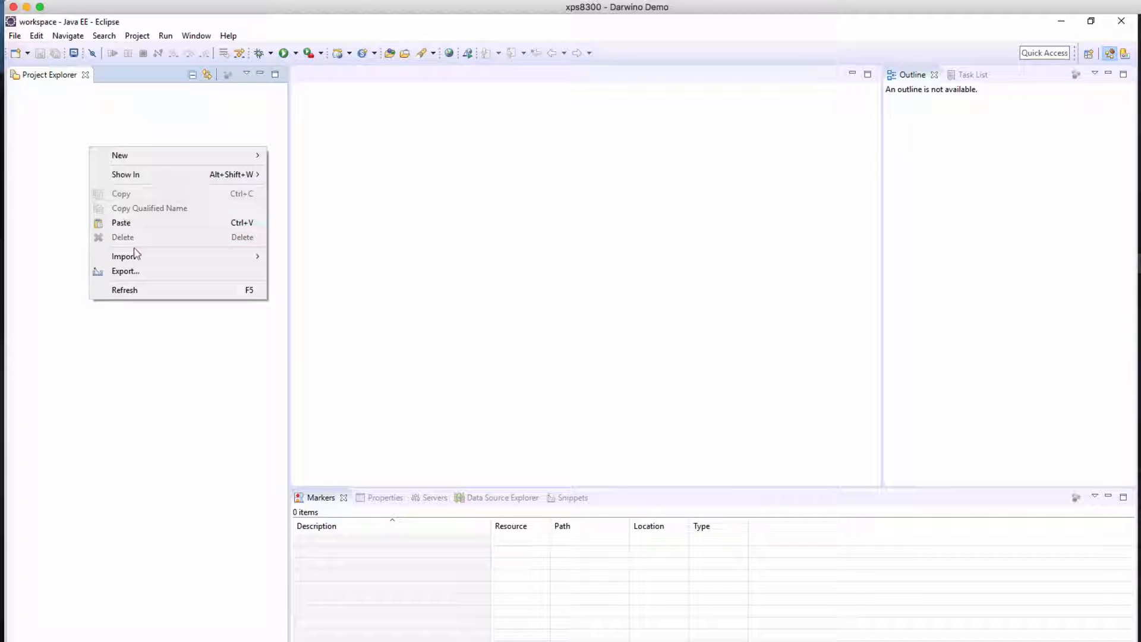
pyautogui.moveTo(136, 259)
pyautogui.click(303, 349)
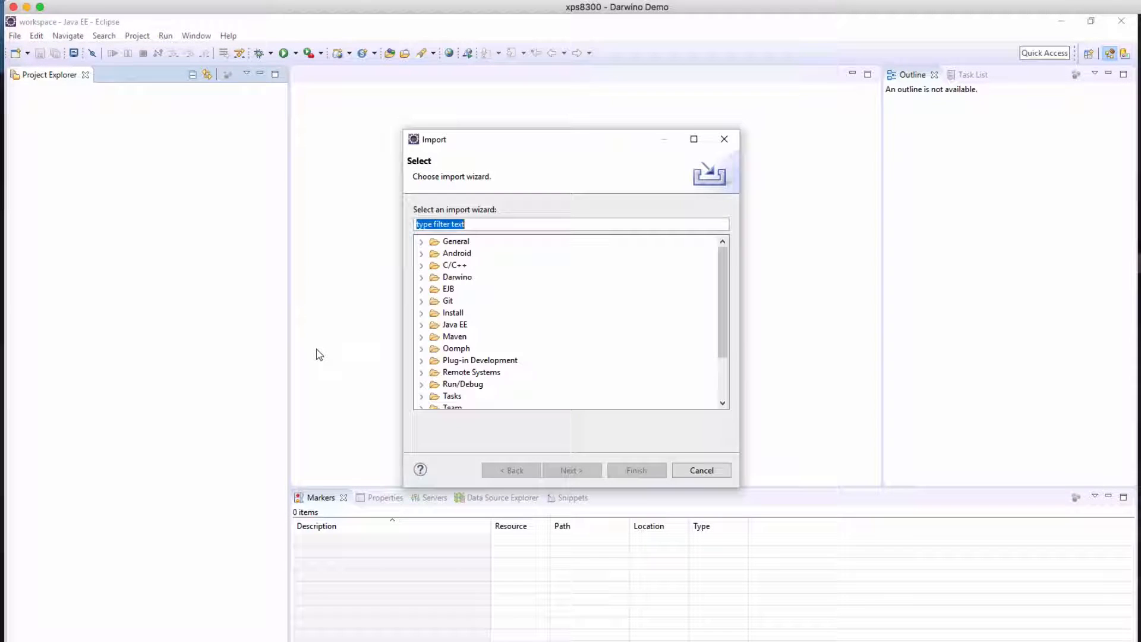
pyautogui.write('maven')
pyautogui.click(481, 266)
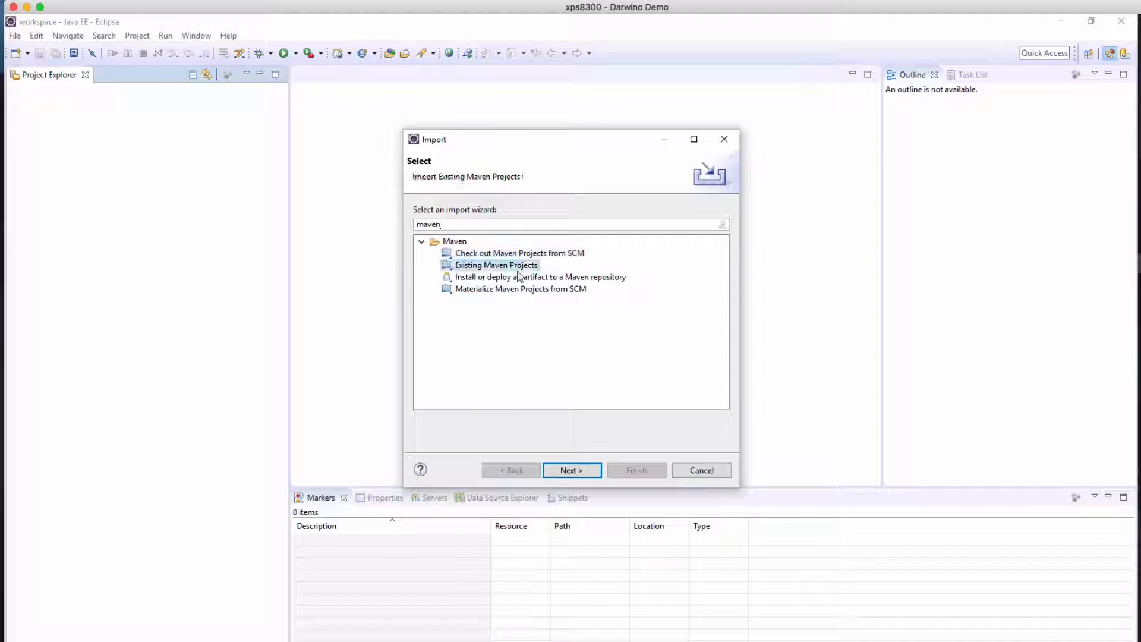
pyautogui.click(571, 470)
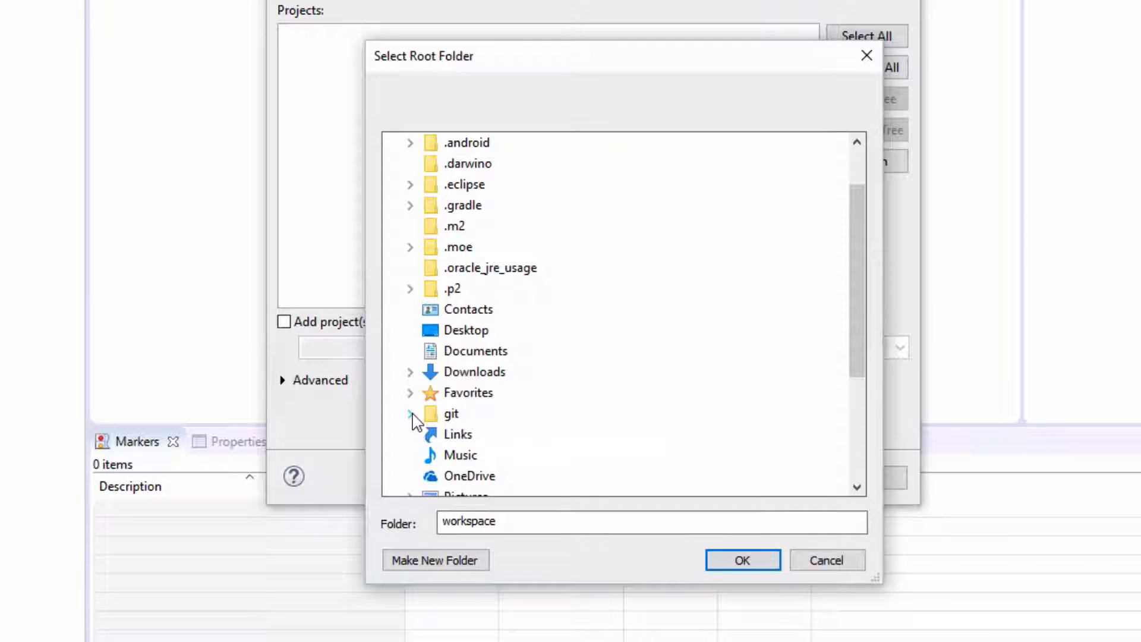
# Choose git\darwino-demo\darwino-demo\contacts as the root folder and import all its Maven projects
pyautogui.click(494, 479)
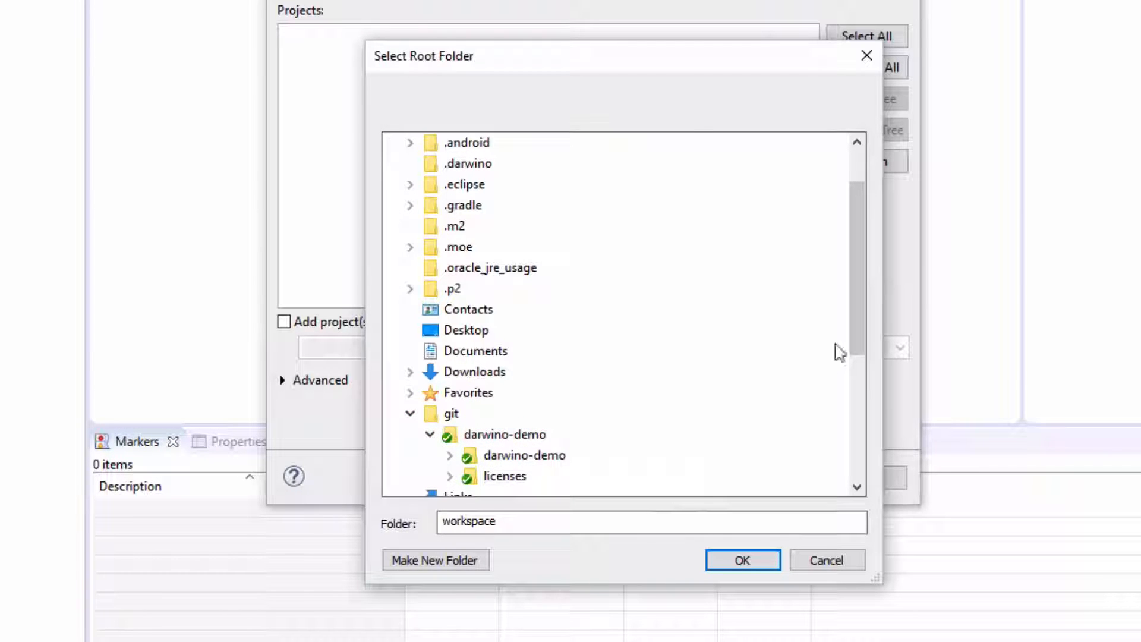
pyautogui.moveTo(858, 336); pyautogui.dragTo(851, 405)
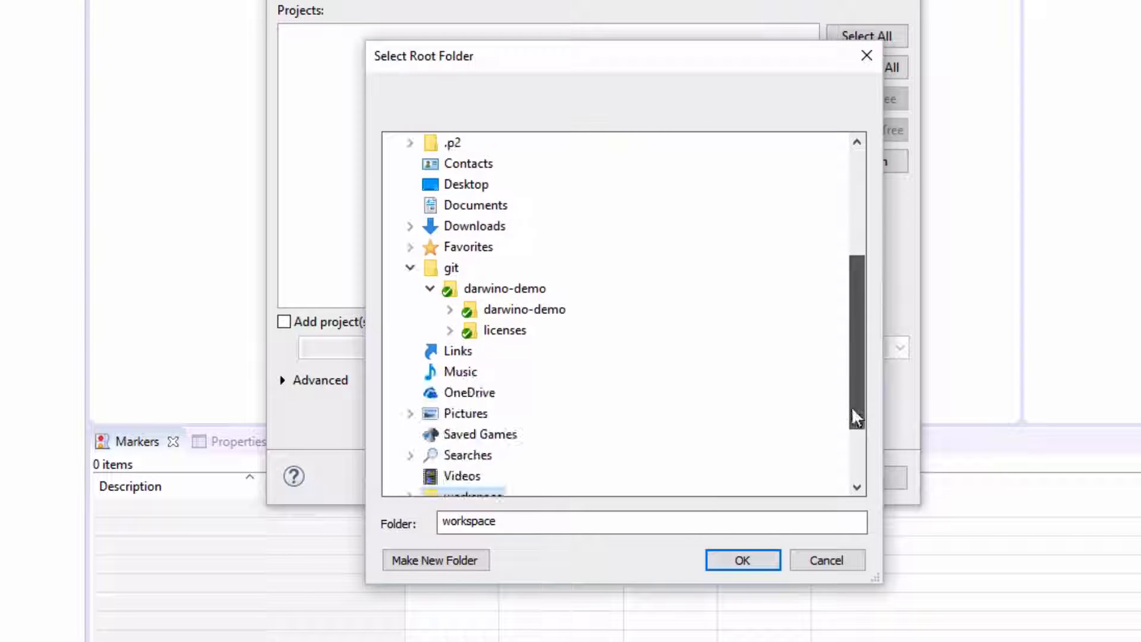
pyautogui.click(450, 309)
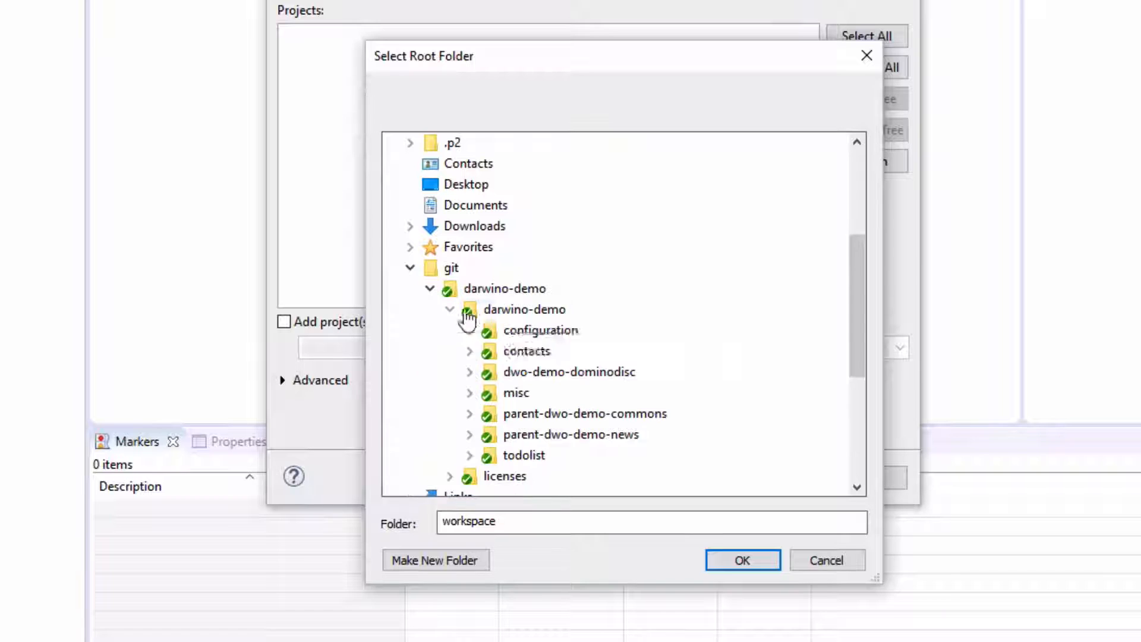
pyautogui.doubleClick(517, 354)
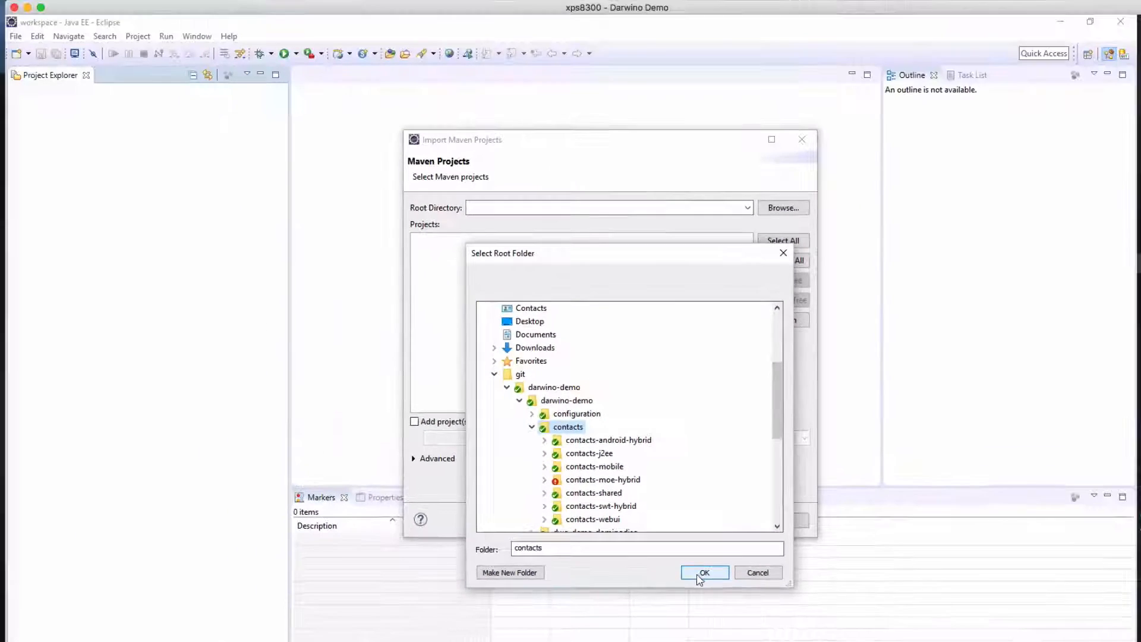
pyautogui.click(743, 560)
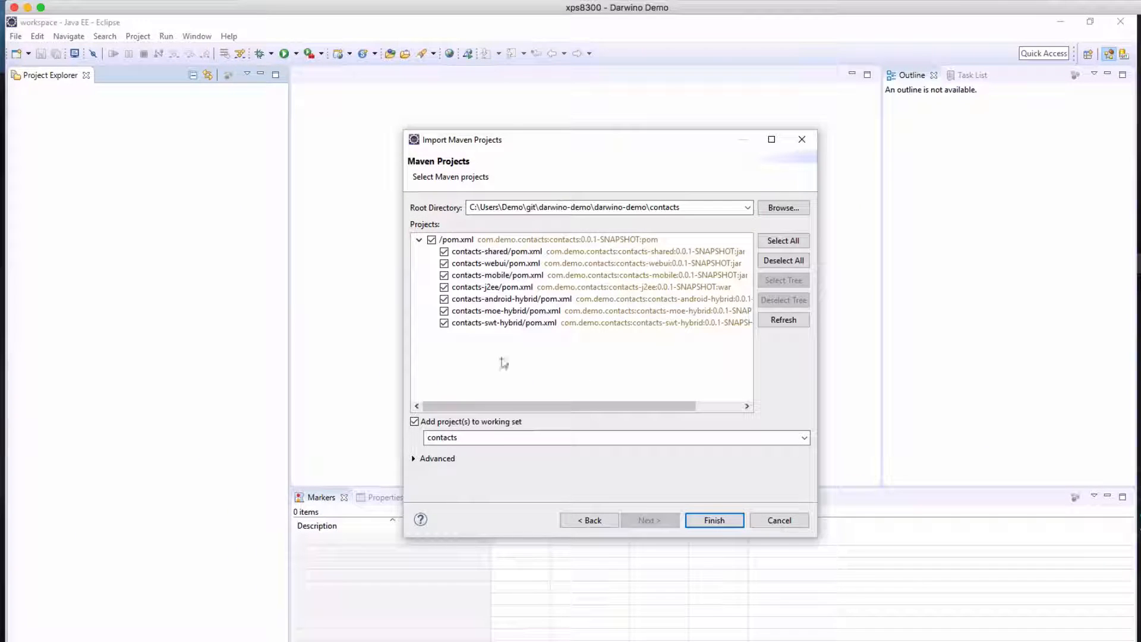
pyautogui.click(714, 521)
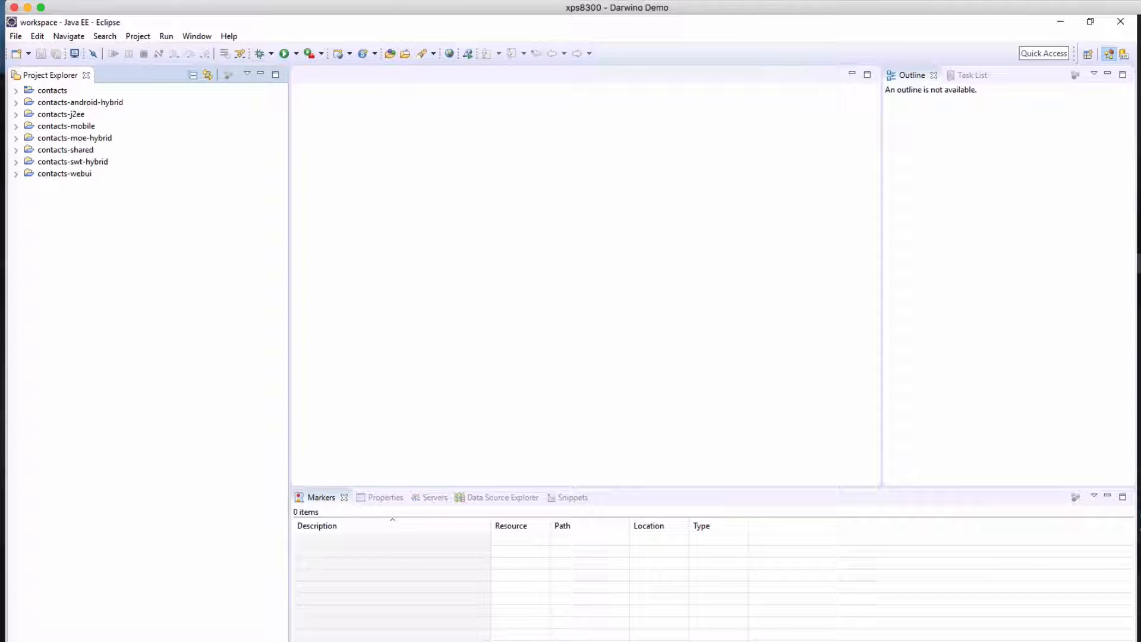
# Install Android for Maven Eclipse and the m2e connector for the Maven Dependency Plugin, accepting the Eclipse Public License
pyautogui.click(694, 383)
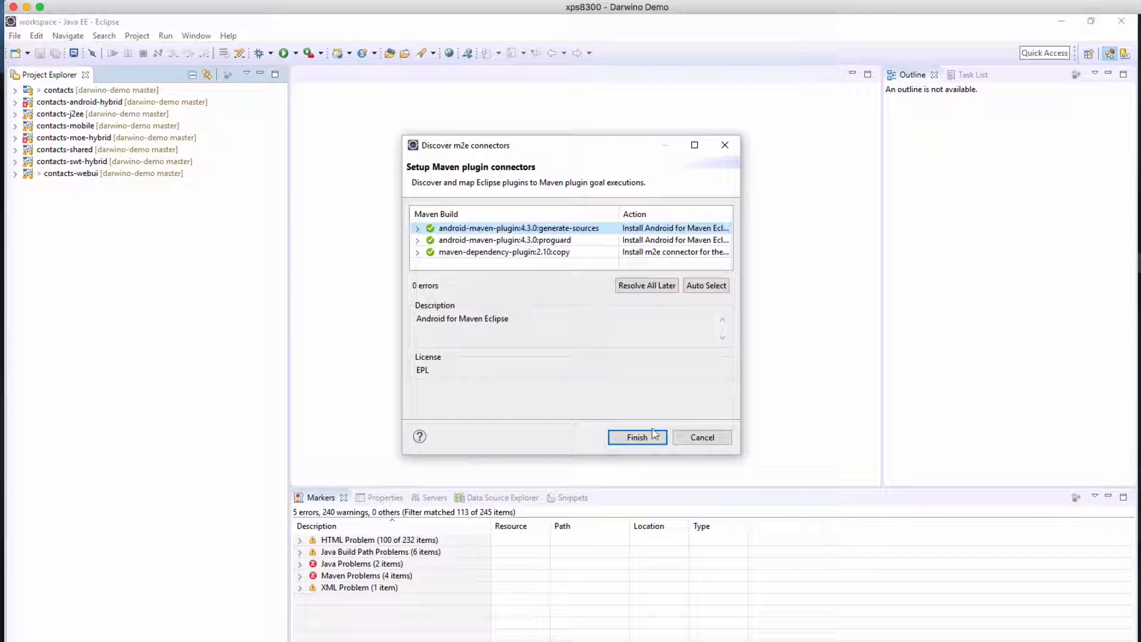
pyautogui.click(636, 437)
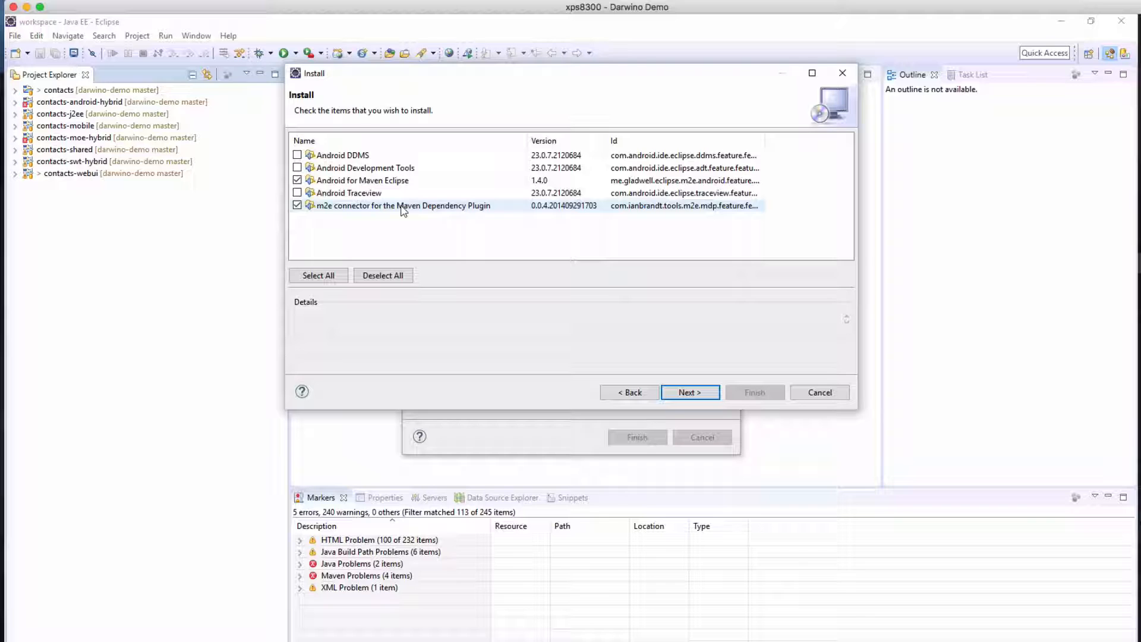
pyautogui.click(695, 394)
pyautogui.click(696, 394)
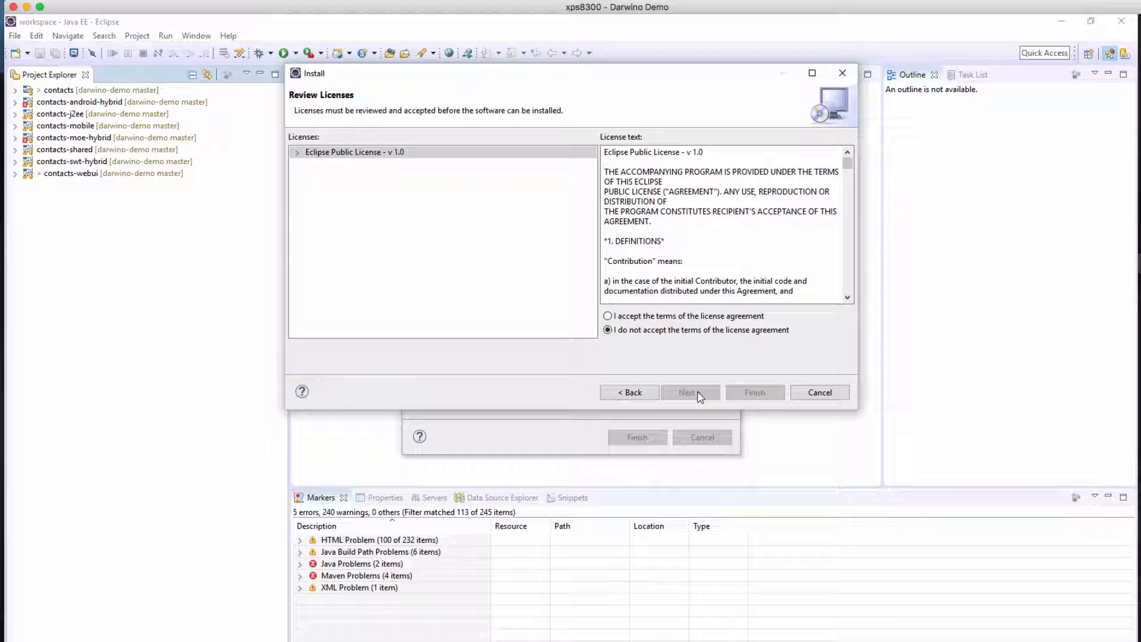
pyautogui.click(663, 317)
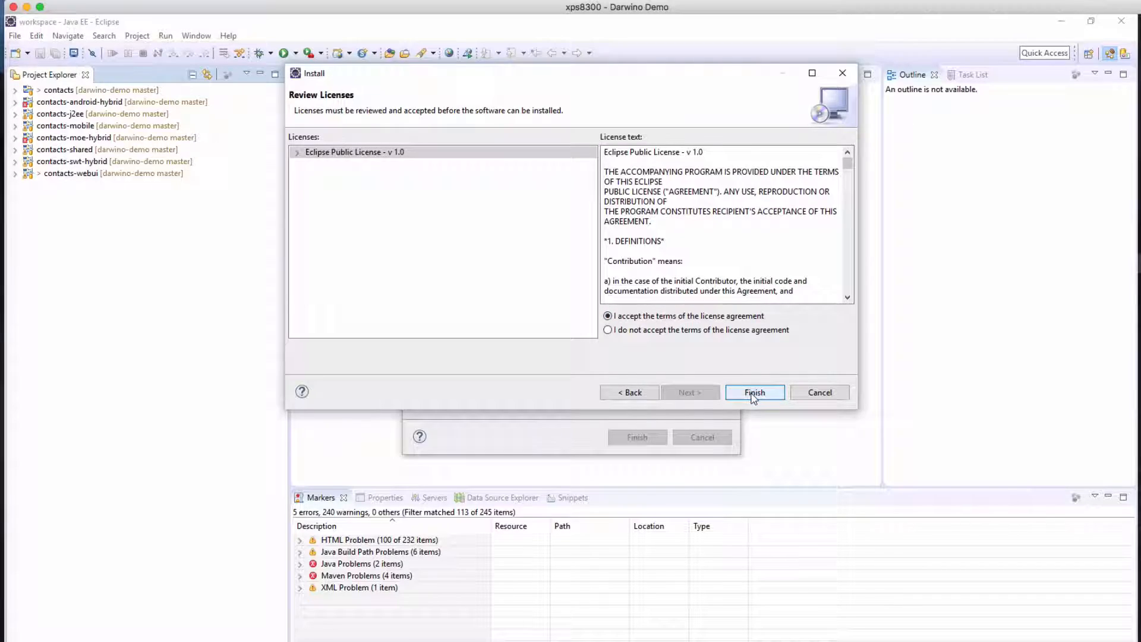
pyautogui.click(753, 392)
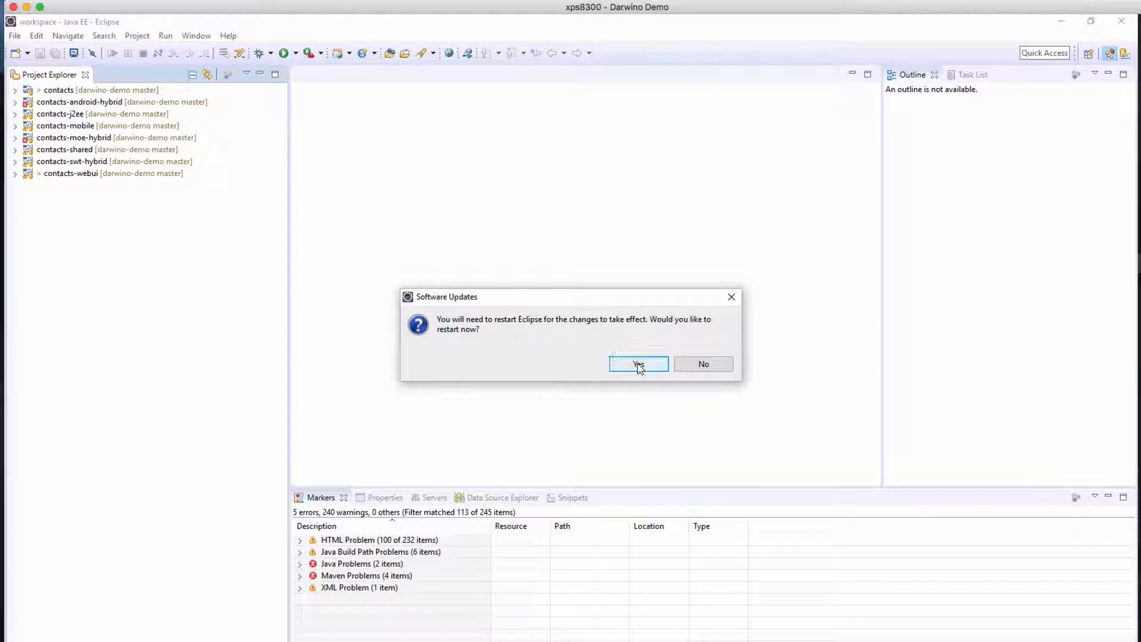
# Restart Eclipse to apply the installed software and decline creating an Android Virtual Device
pyautogui.click(637, 364)
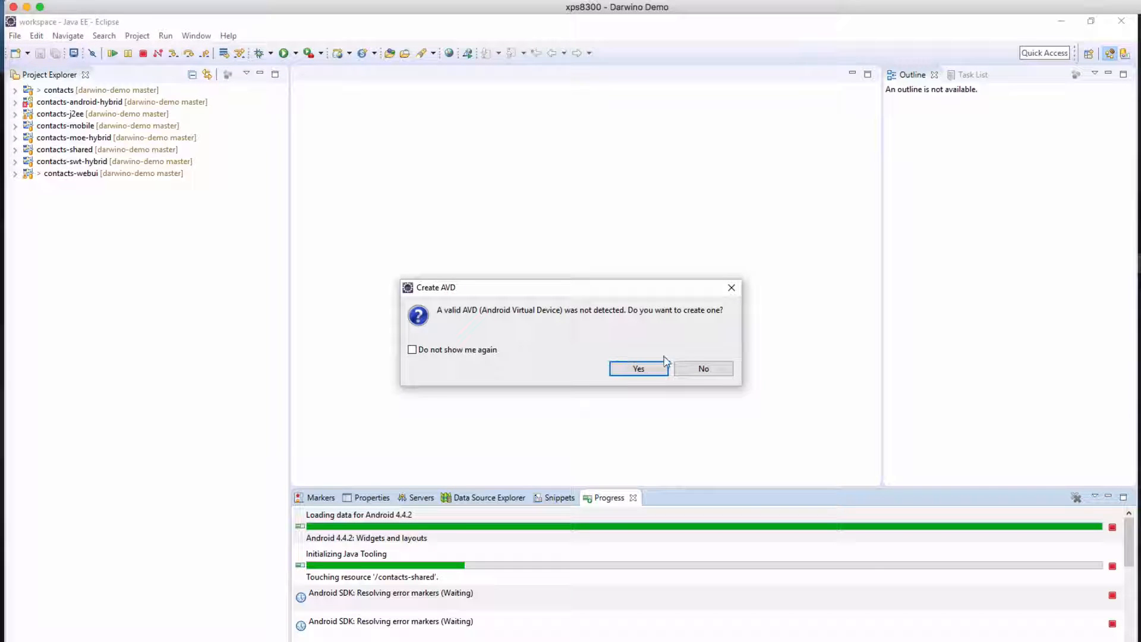
pyautogui.click(703, 370)
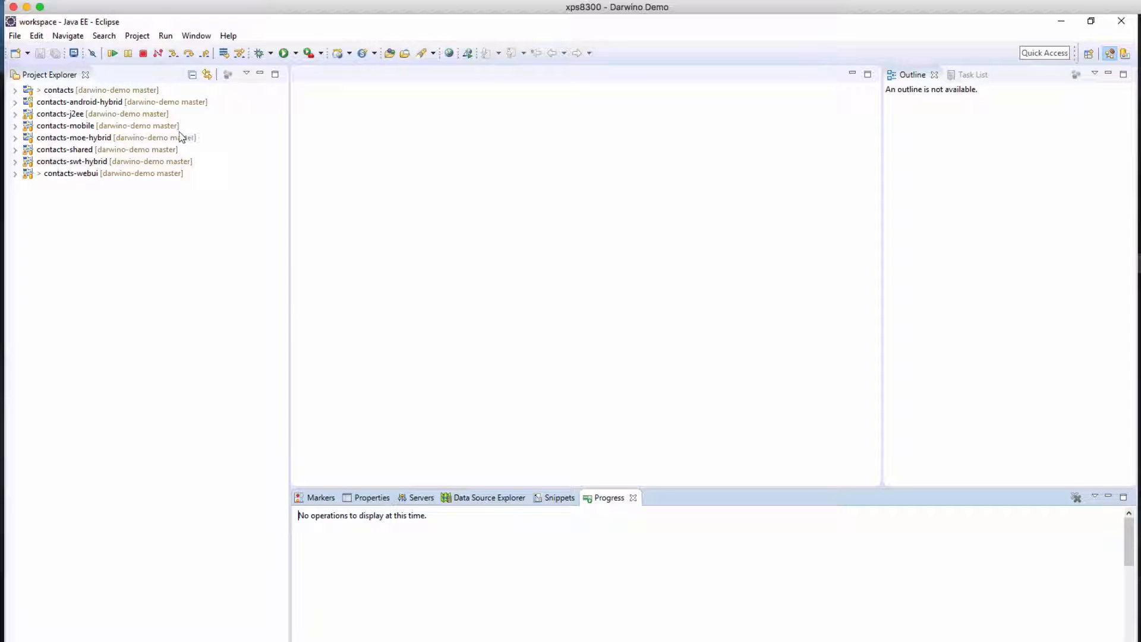
# Run a Maven install on the parent contacts project
pyautogui.click(63, 92)
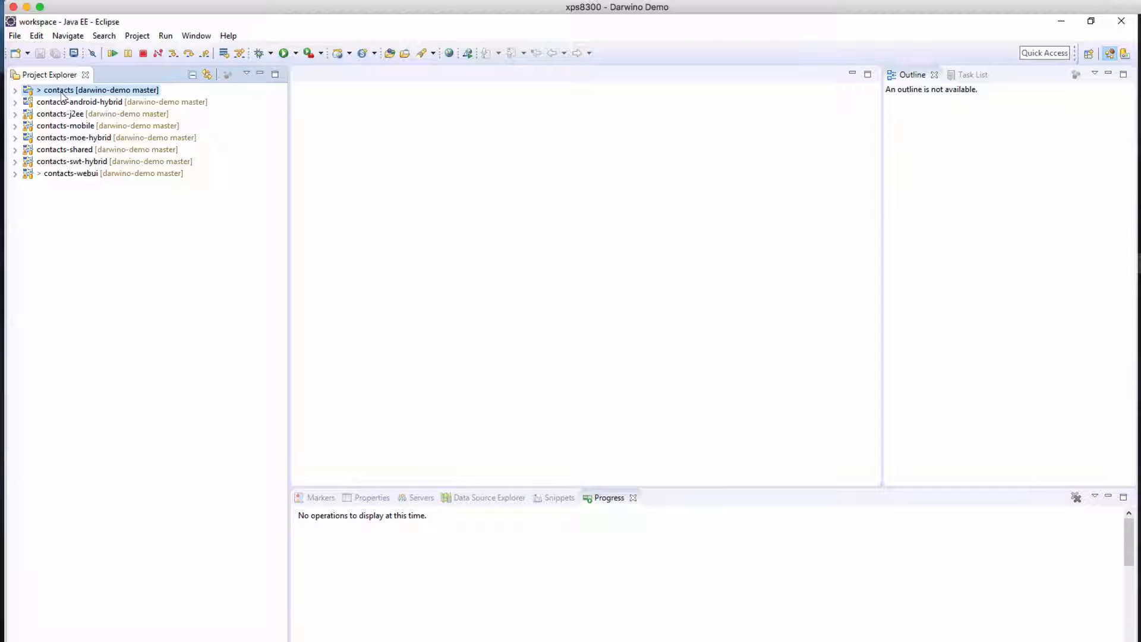
pyautogui.rightClick(63, 96)
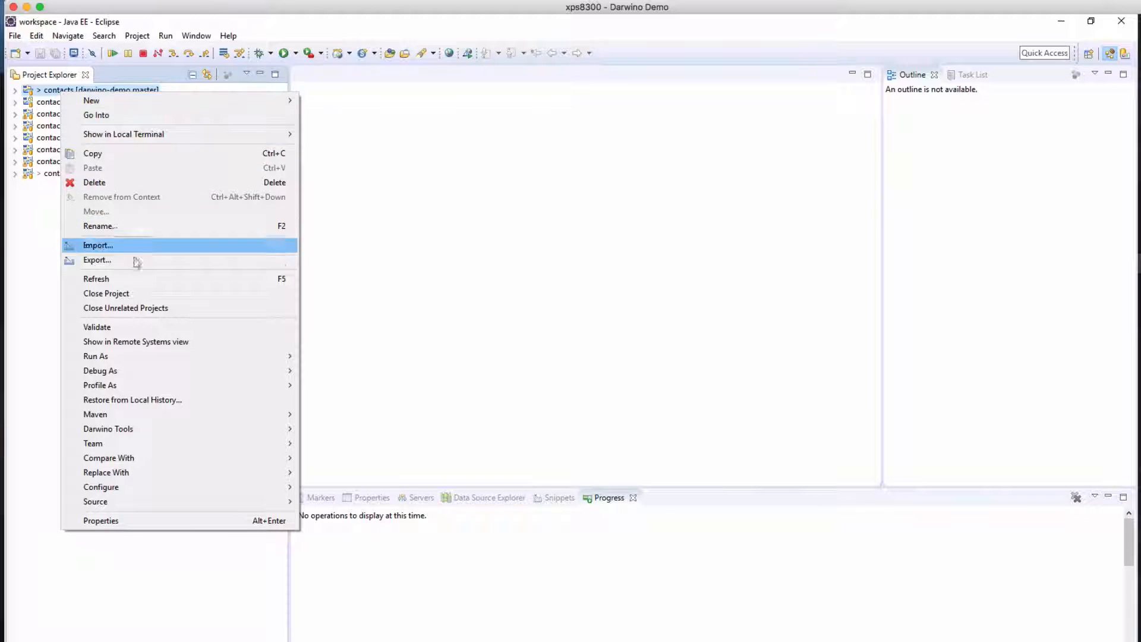
pyautogui.moveTo(145, 364)
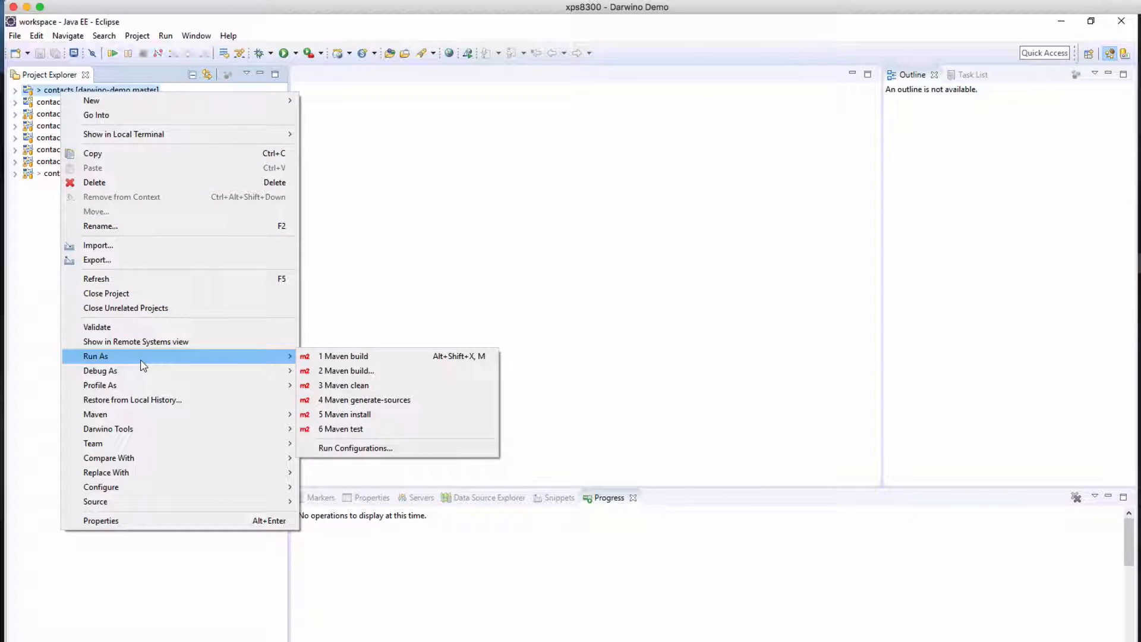
pyautogui.click(360, 415)
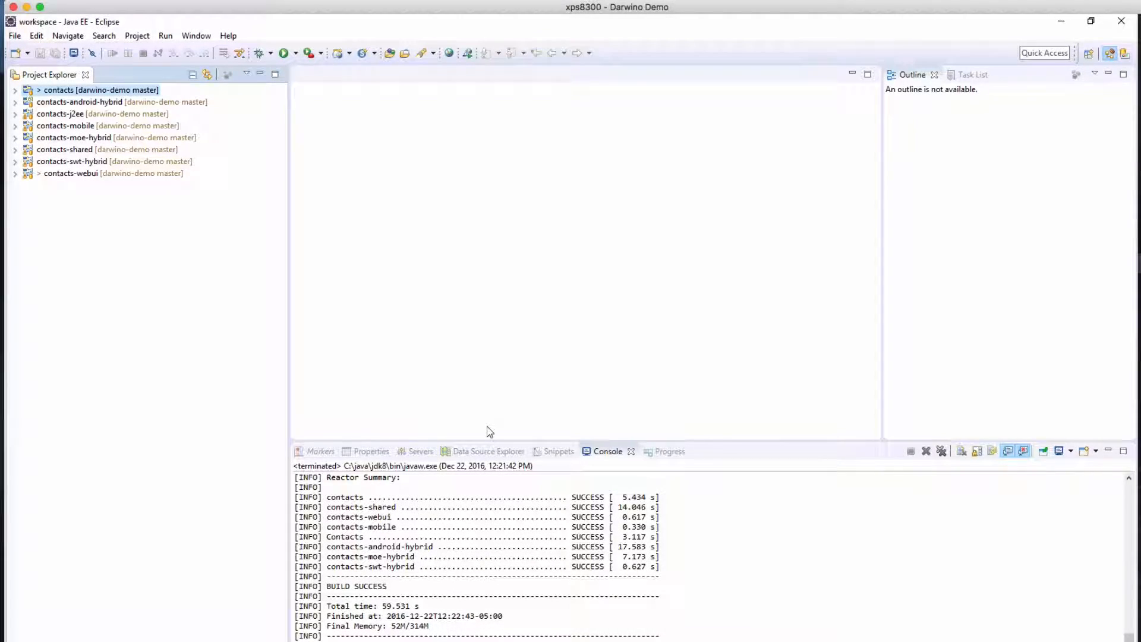
# Run contacts-j2ee through a custom Maven build configuration with the goal tomcat7:run and Skip Tests enabled
pyautogui.click(62, 115)
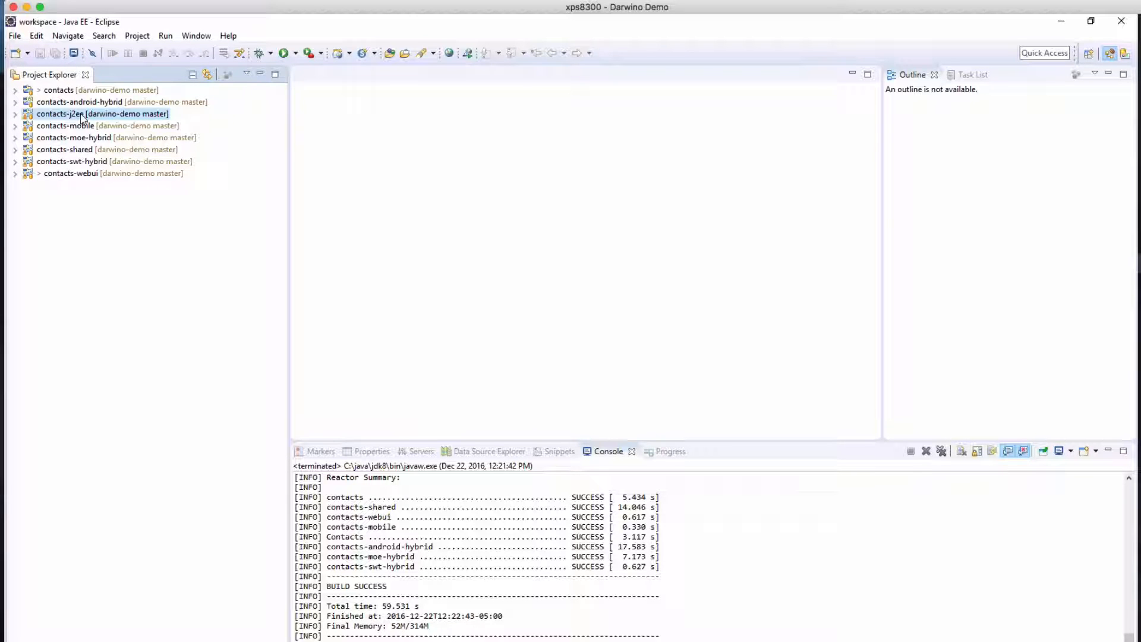
pyautogui.rightClick(83, 118)
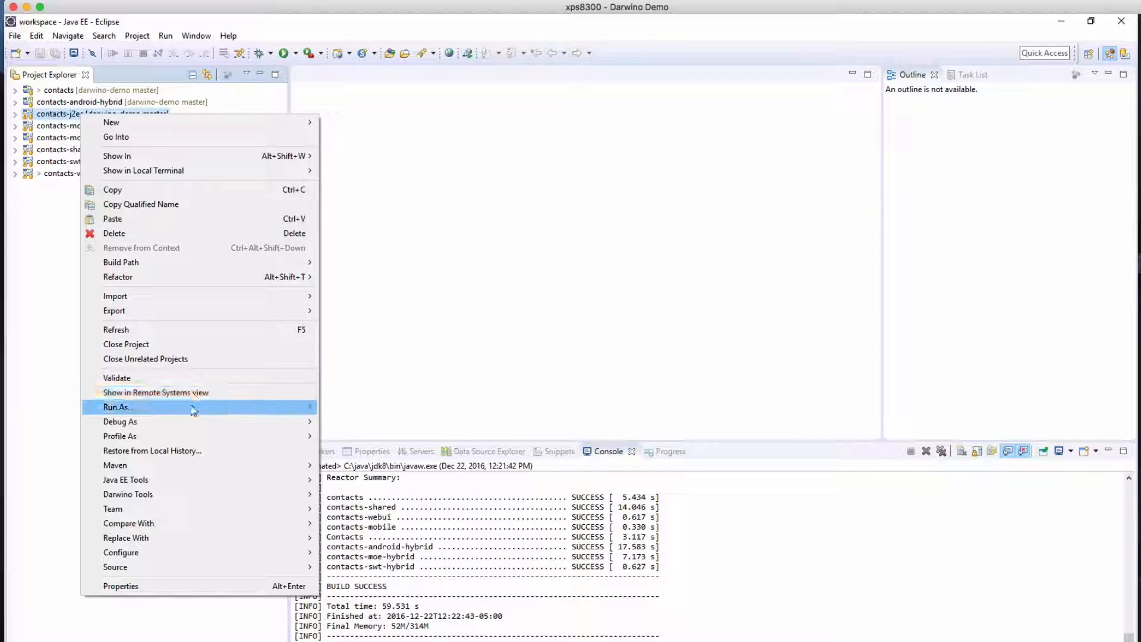
pyautogui.moveTo(194, 410)
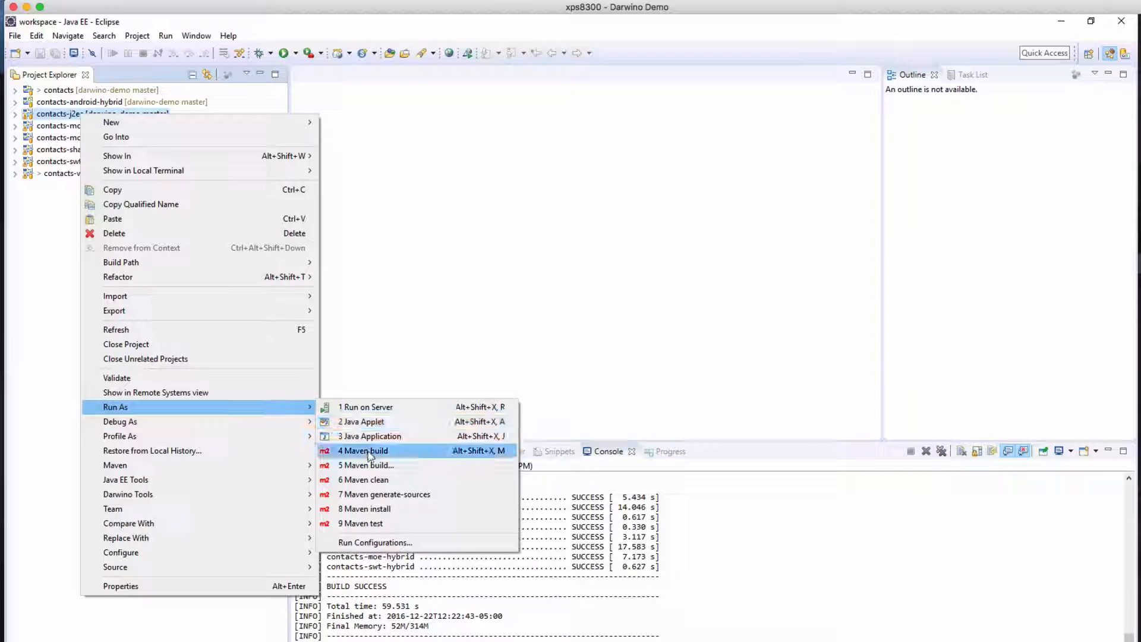
pyautogui.click(374, 465)
pyautogui.click(451, 237)
pyautogui.write('tom')
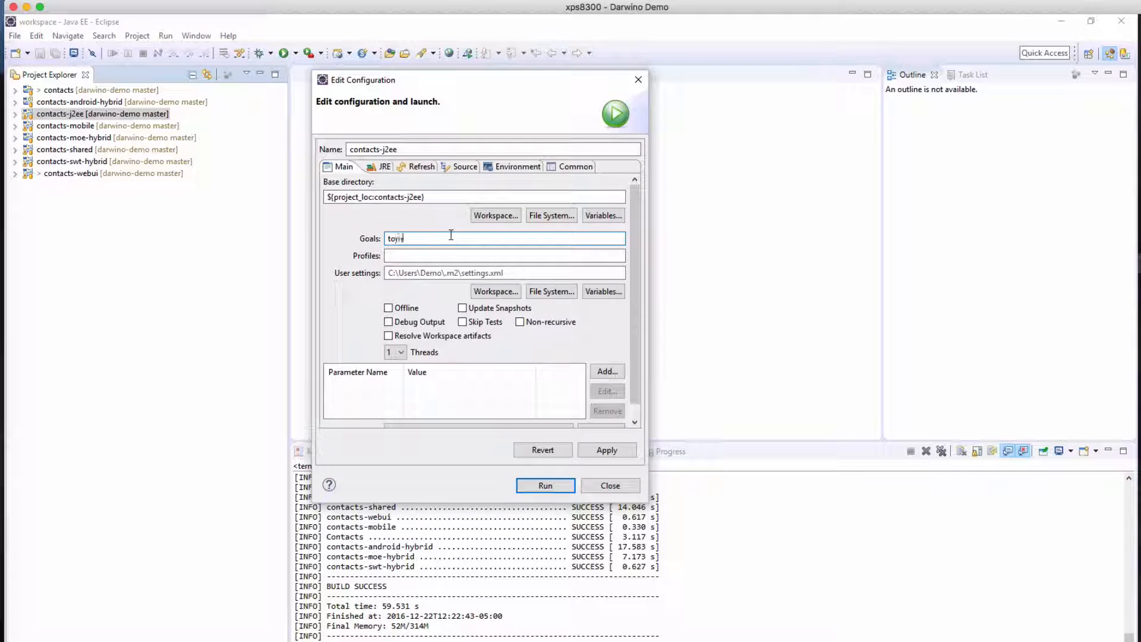
pyautogui.write('cat7:run')
pyautogui.click(498, 322)
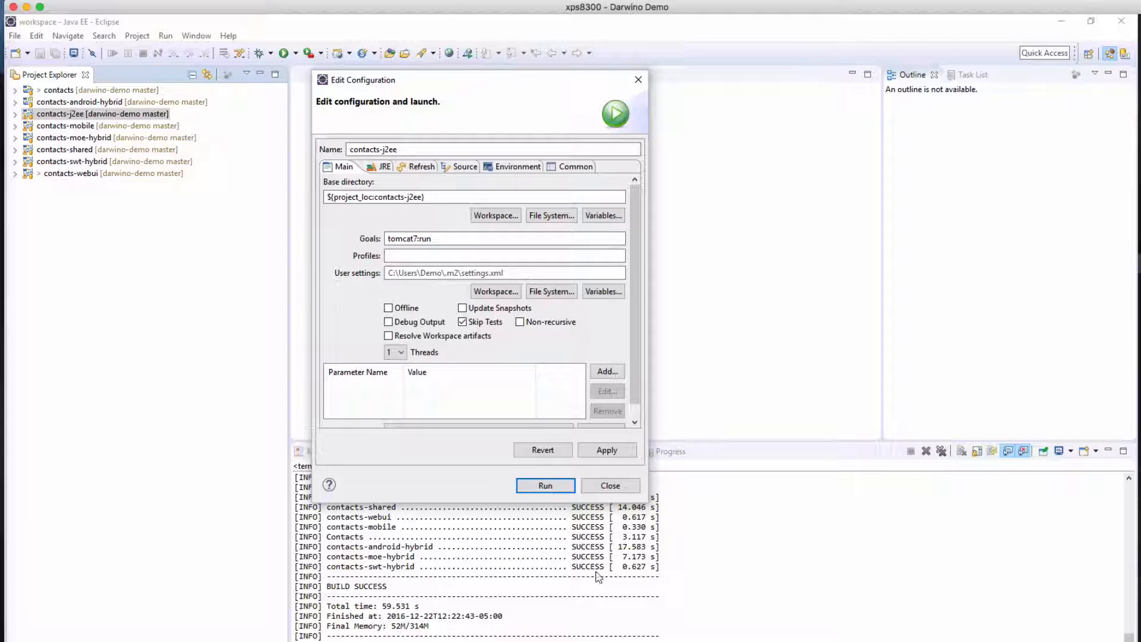
pyautogui.click(538, 492)
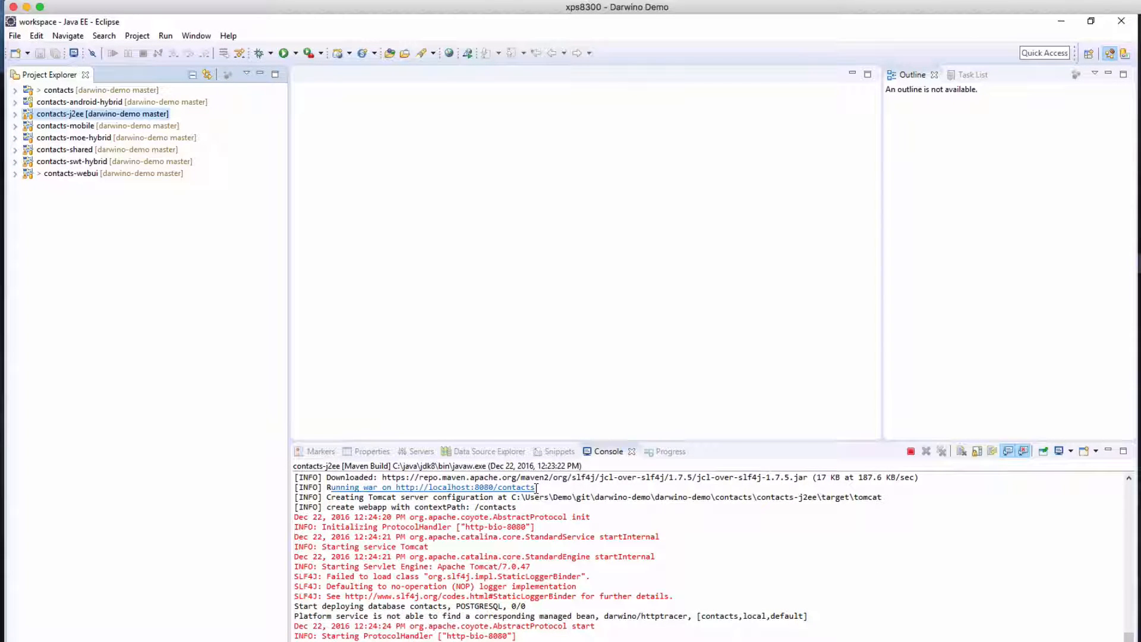
pyautogui.doubleClick(517, 477)
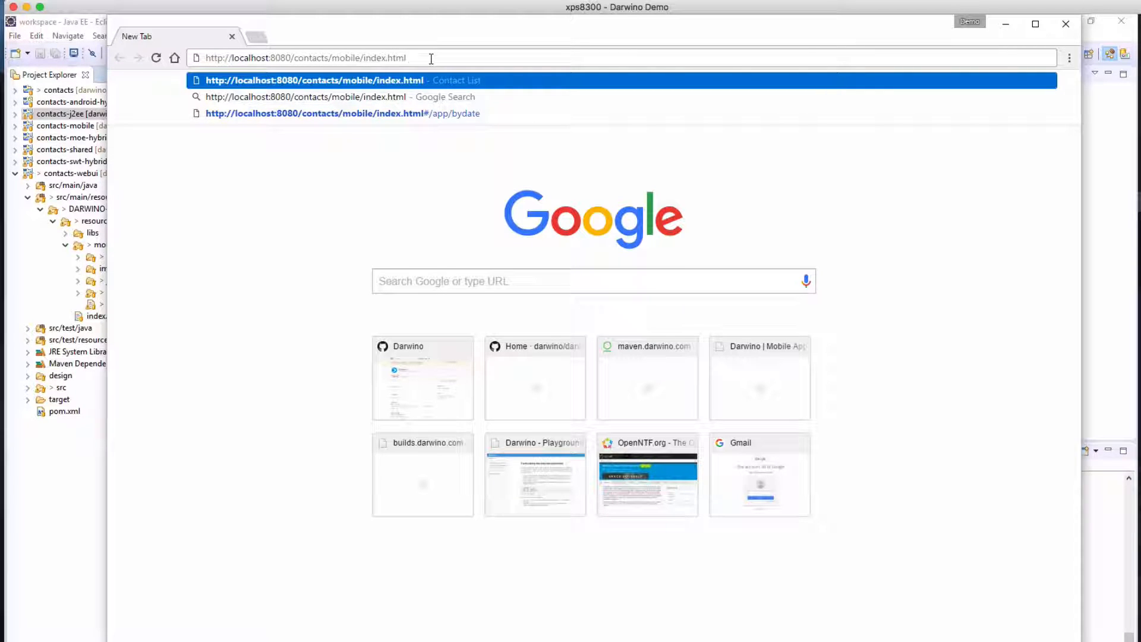
pyautogui.press('Return')
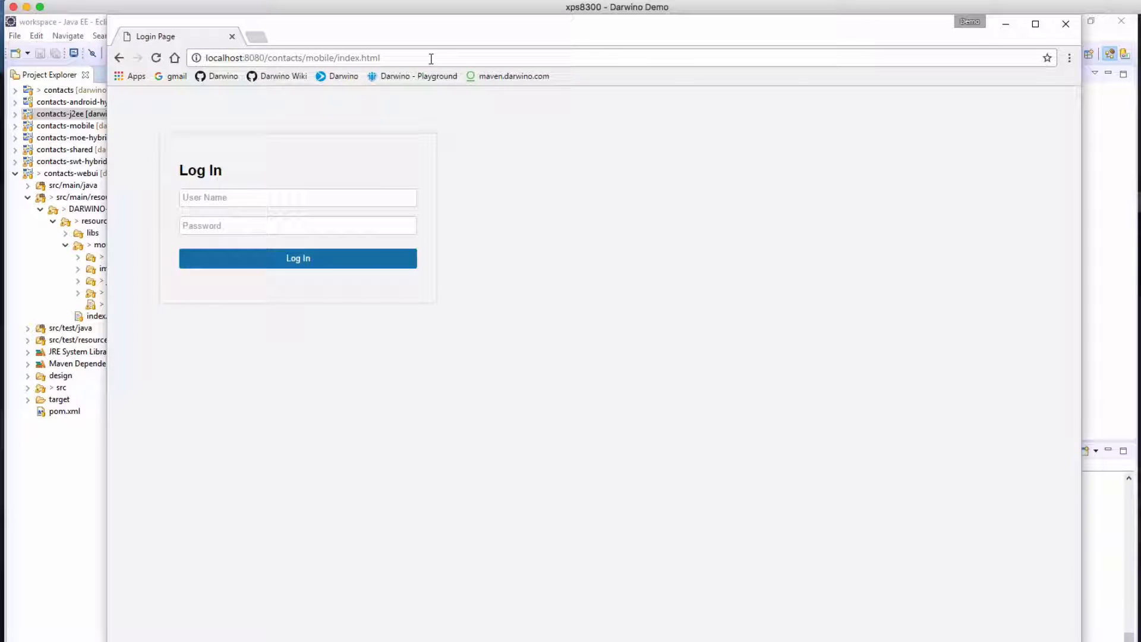
pyautogui.click(238, 198)
pyautogui.write('am')
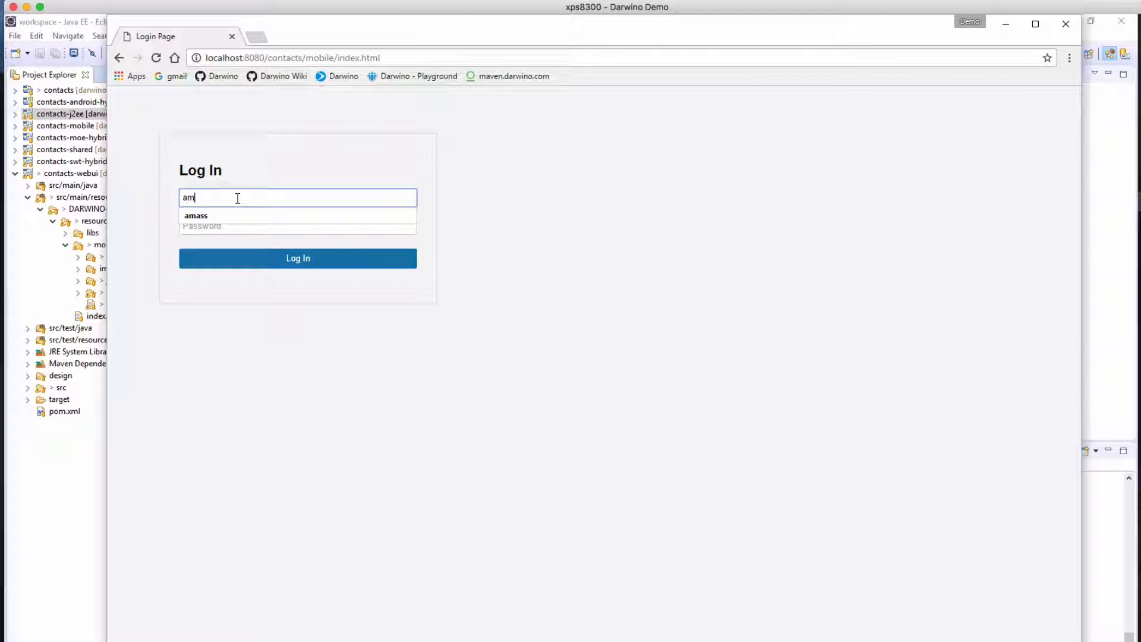
pyautogui.write('ass')
pyautogui.press('Tab')
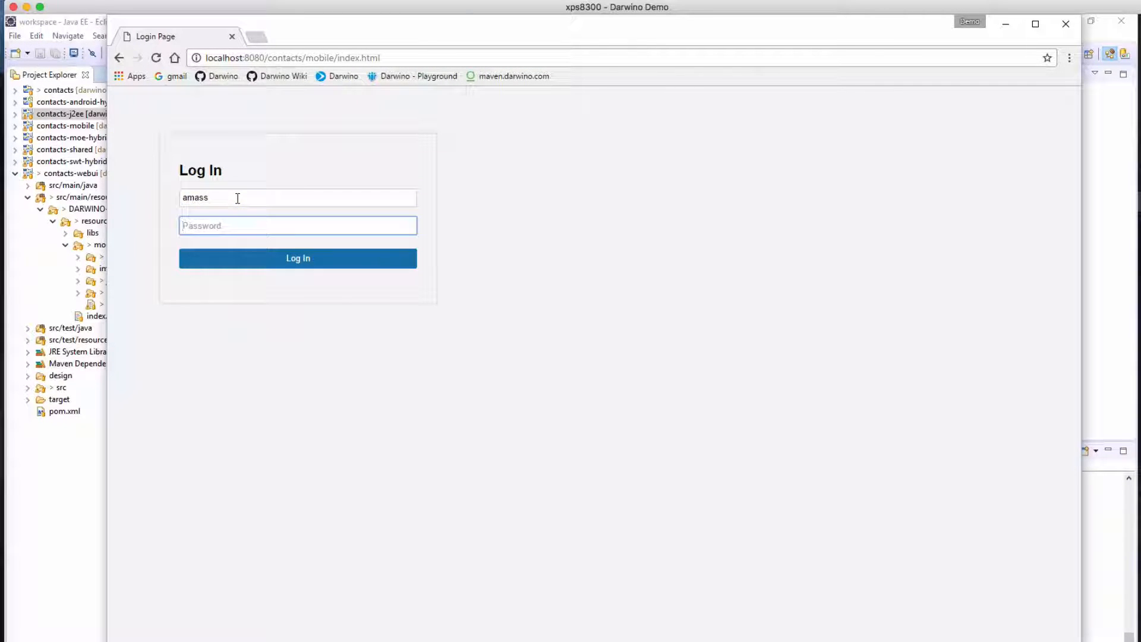
pyautogui.write('•••••••')
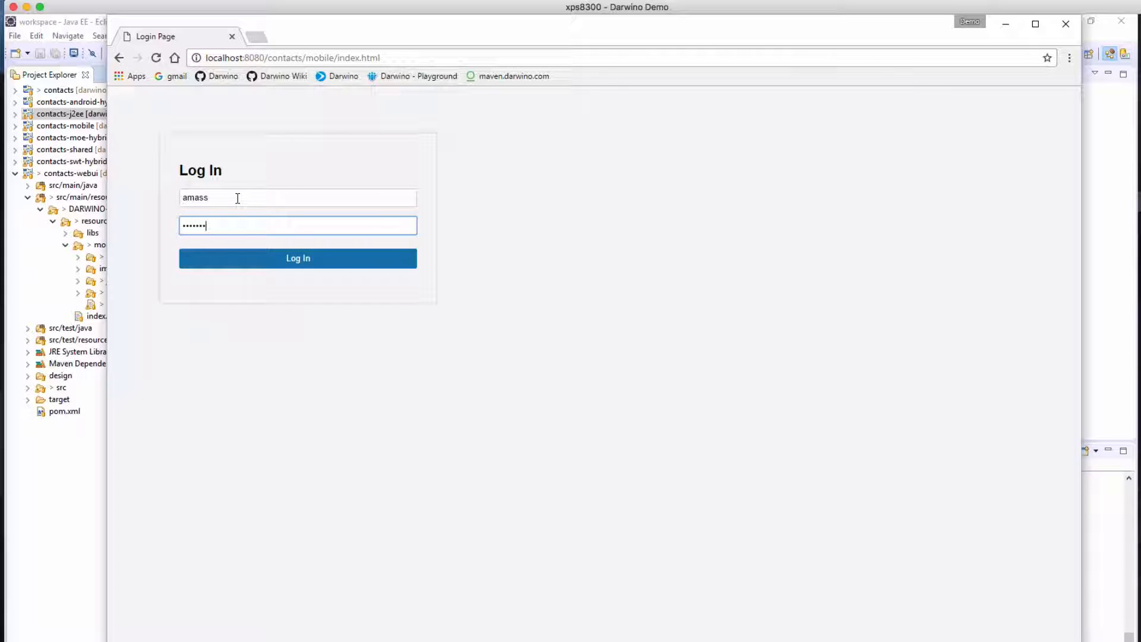
pyautogui.click(238, 258)
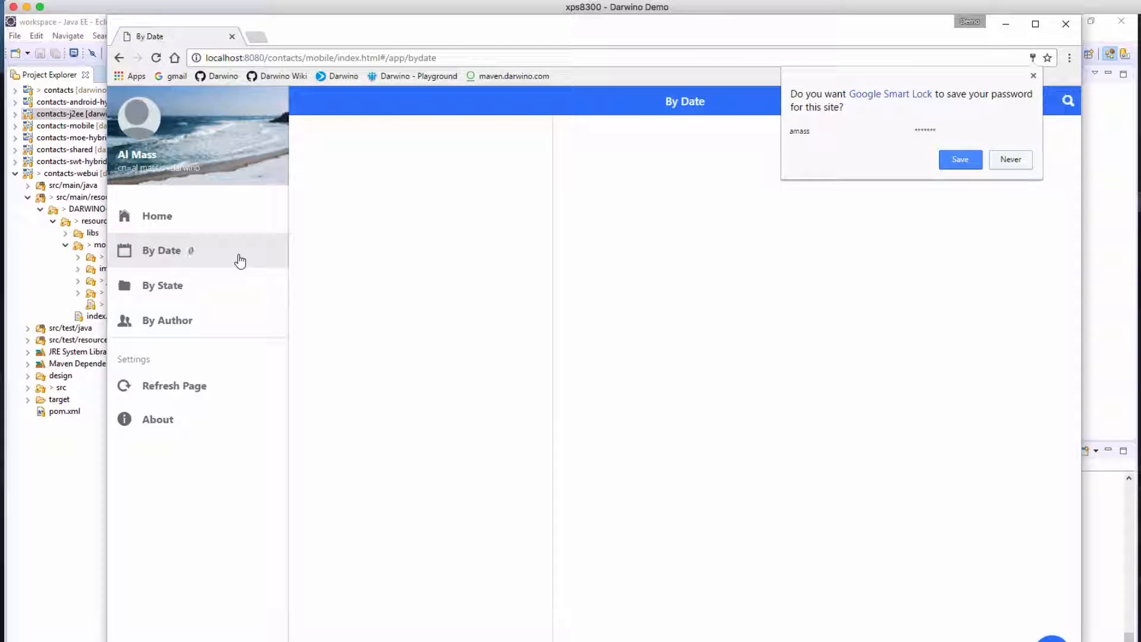
pyautogui.click(777, 272)
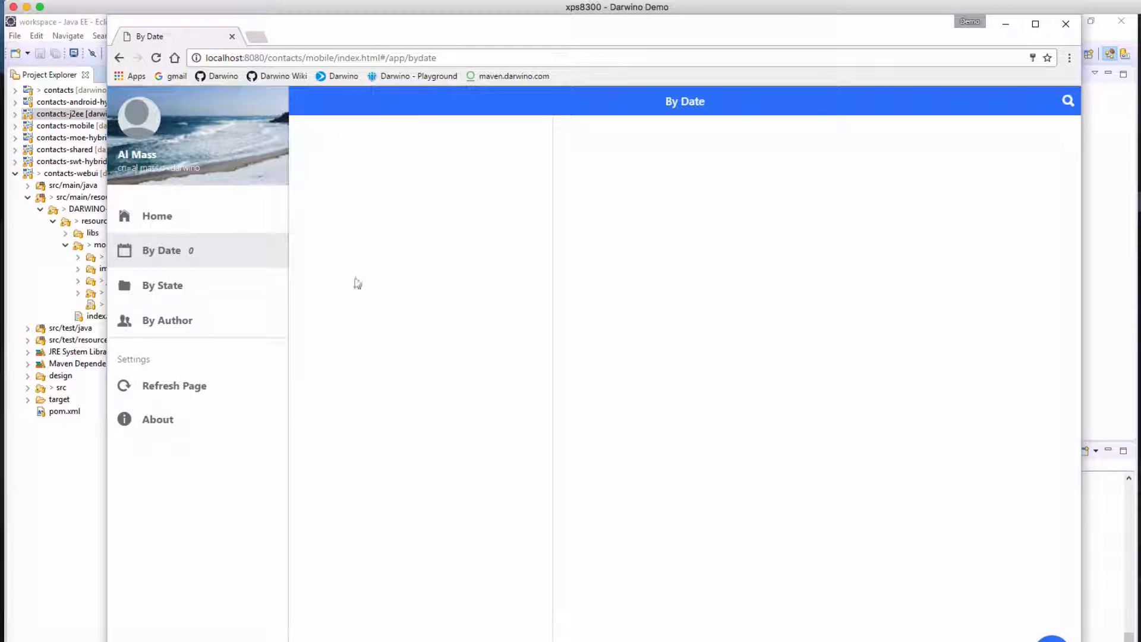